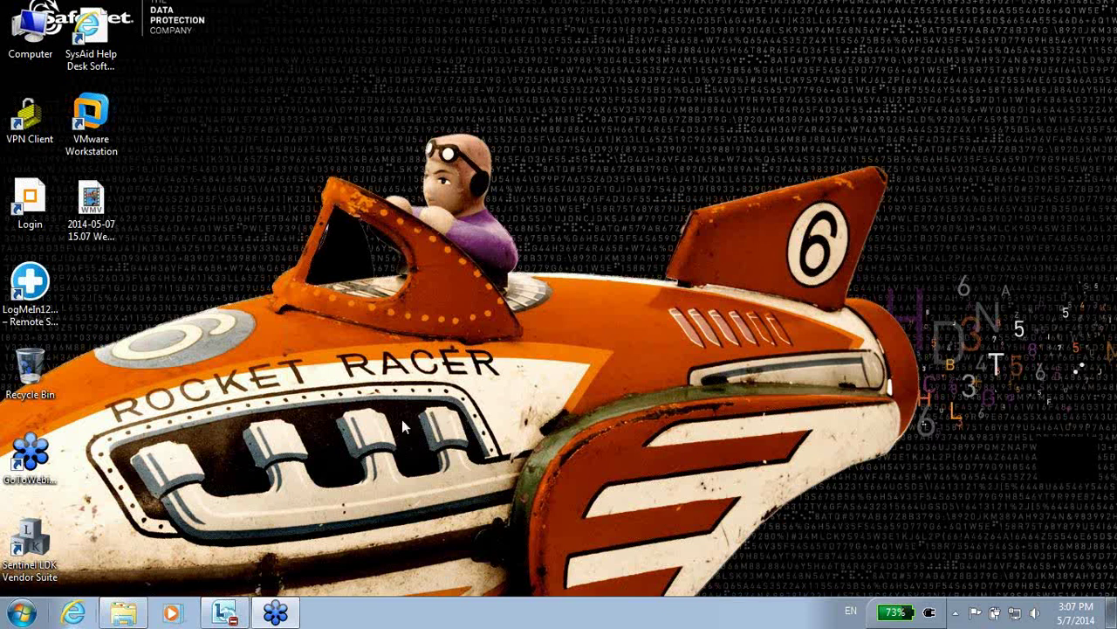
# Launch Sentinel Vendor Suite and bring up the EMS login page in Internet Explorer.
pyautogui.doubleClick(38, 539)
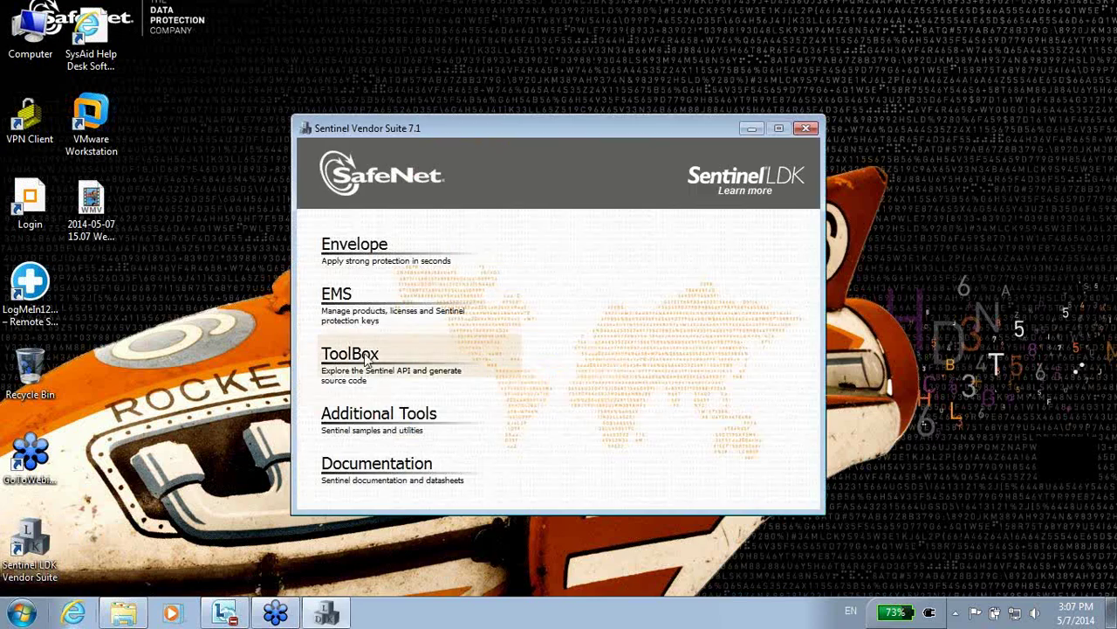
pyautogui.click(348, 298)
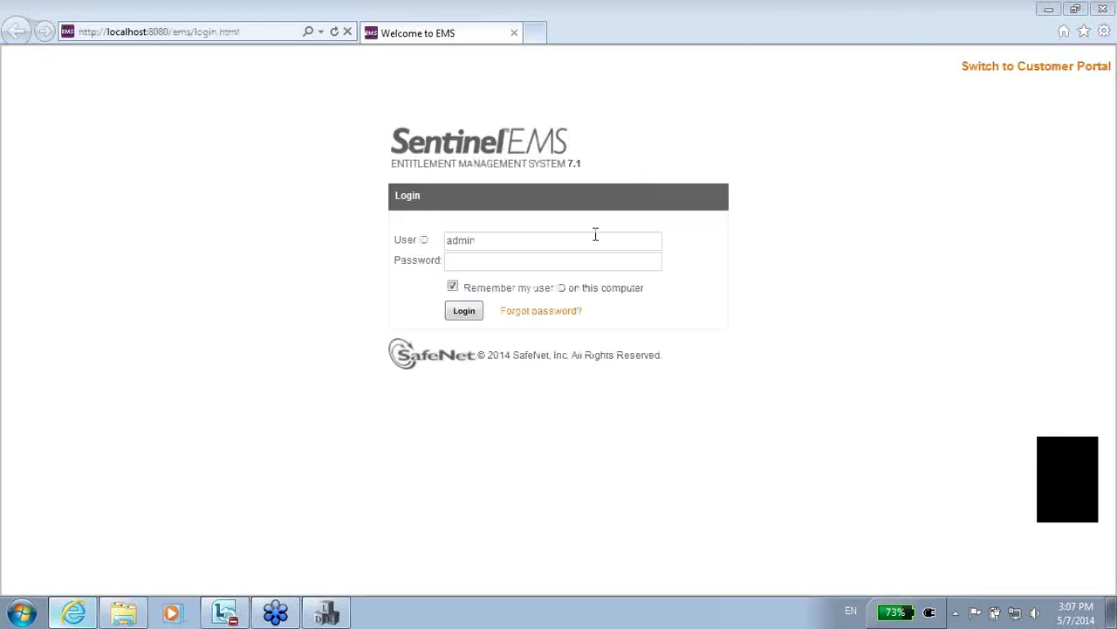
# Enter the admin account password and log in to the EMS console.
pyautogui.click(491, 262)
pyautogui.write('admin')
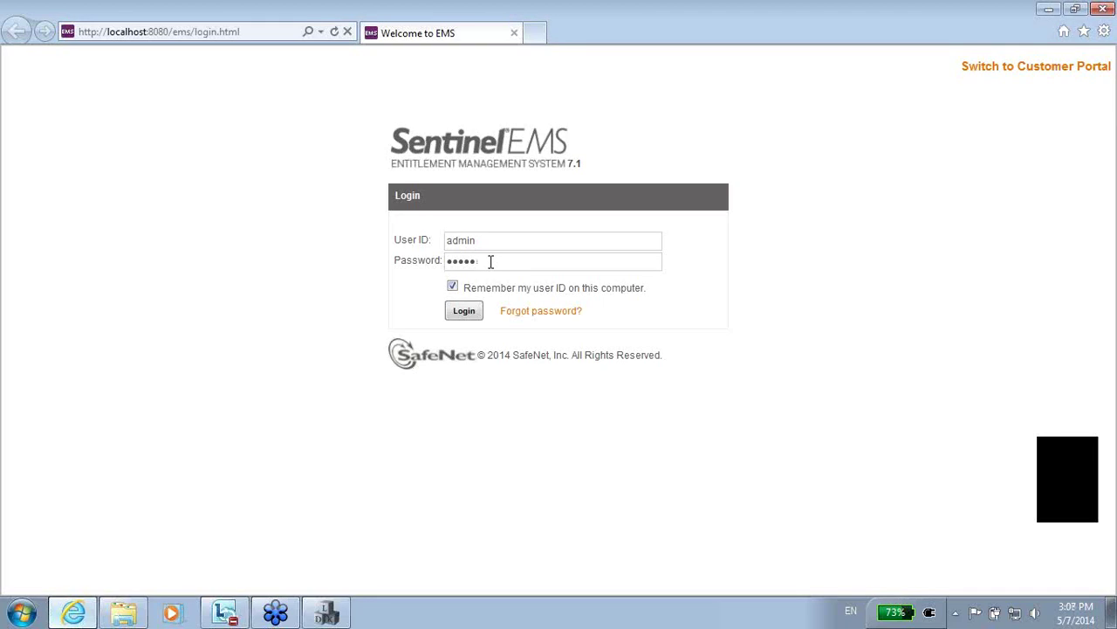
pyautogui.click(464, 311)
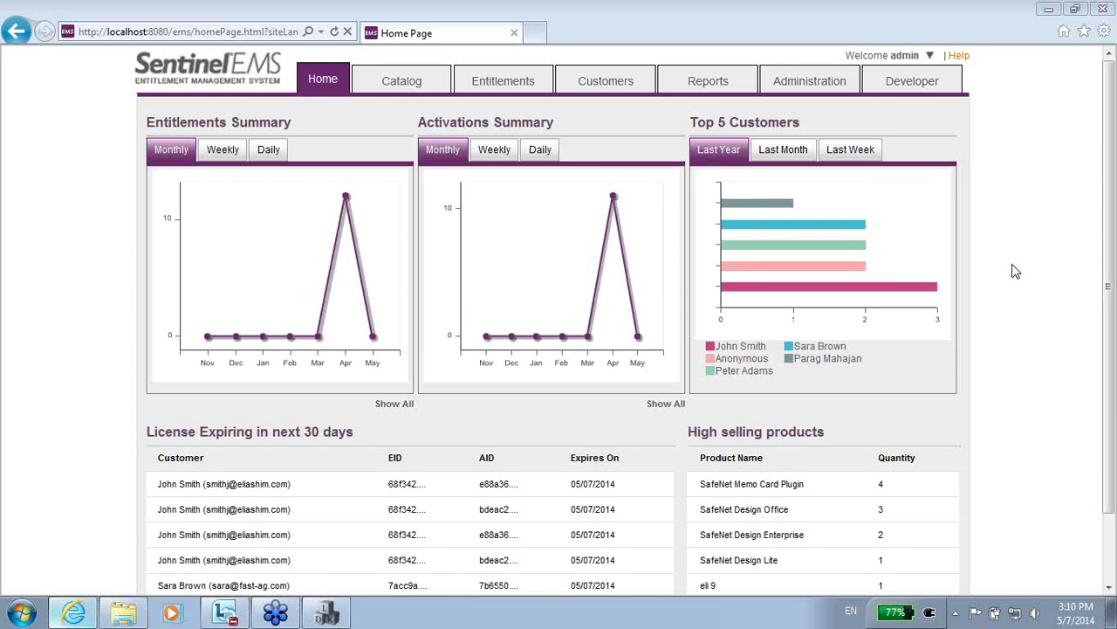
# Browse the Catalog's feature list, then return to the Product List with eli 8 on top.
pyautogui.click(395, 83)
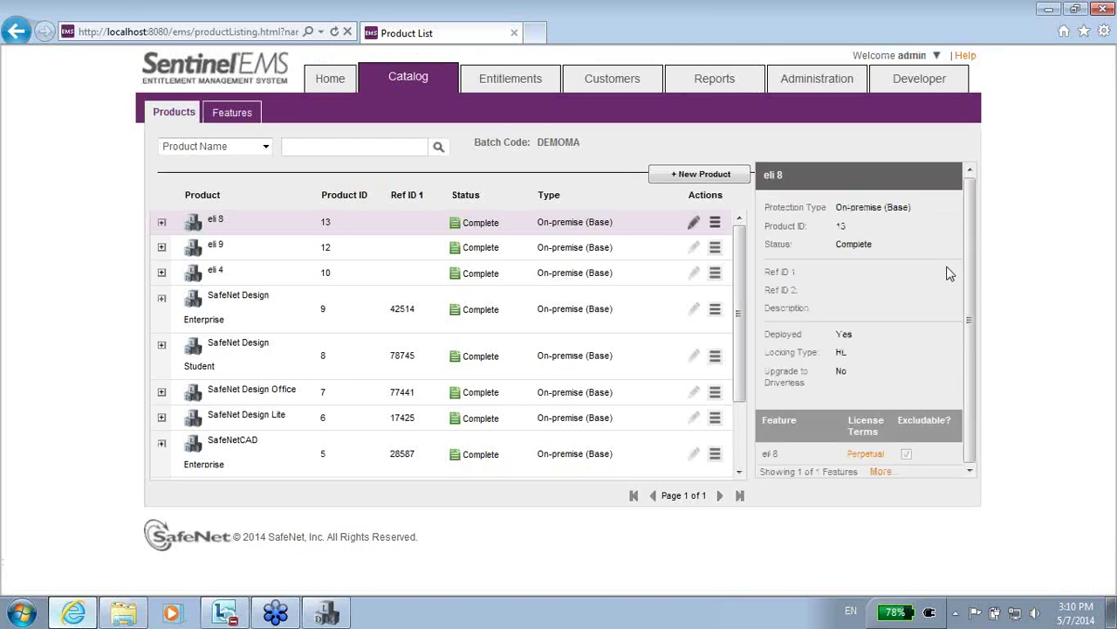
pyautogui.click(231, 112)
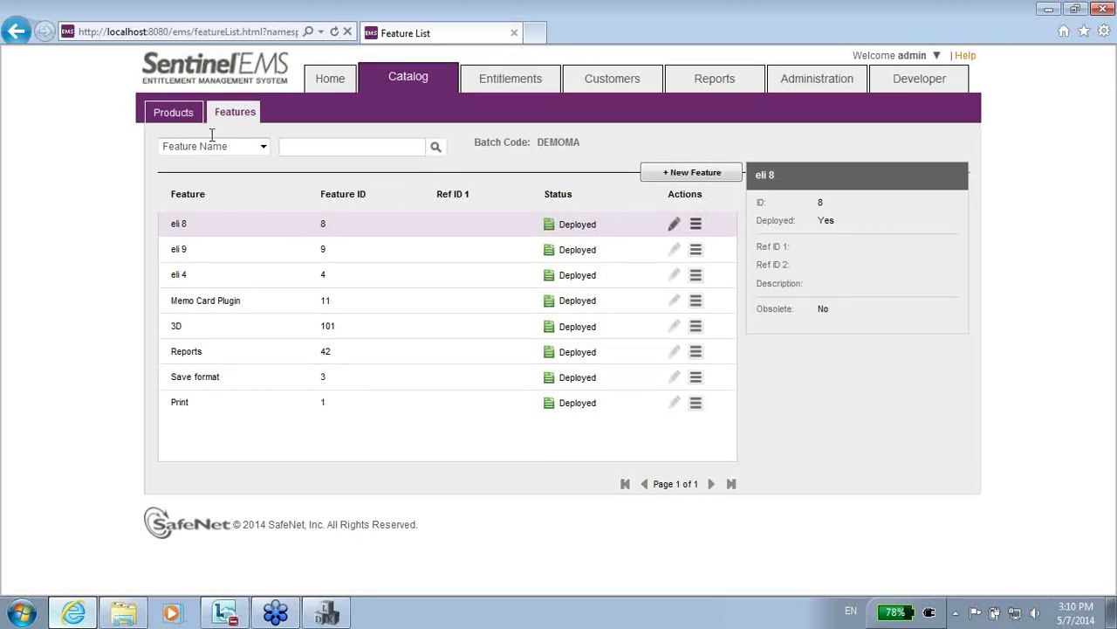
pyautogui.click(190, 117)
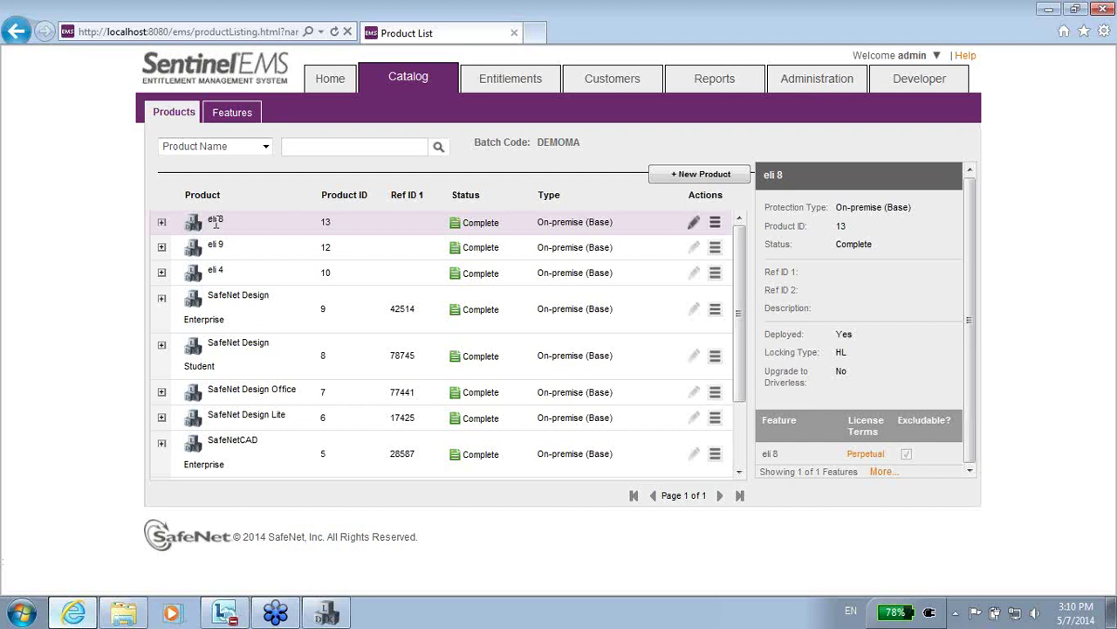
# Expand eli 8 to see it has no variants and show its actions menu.
pyautogui.click(162, 221)
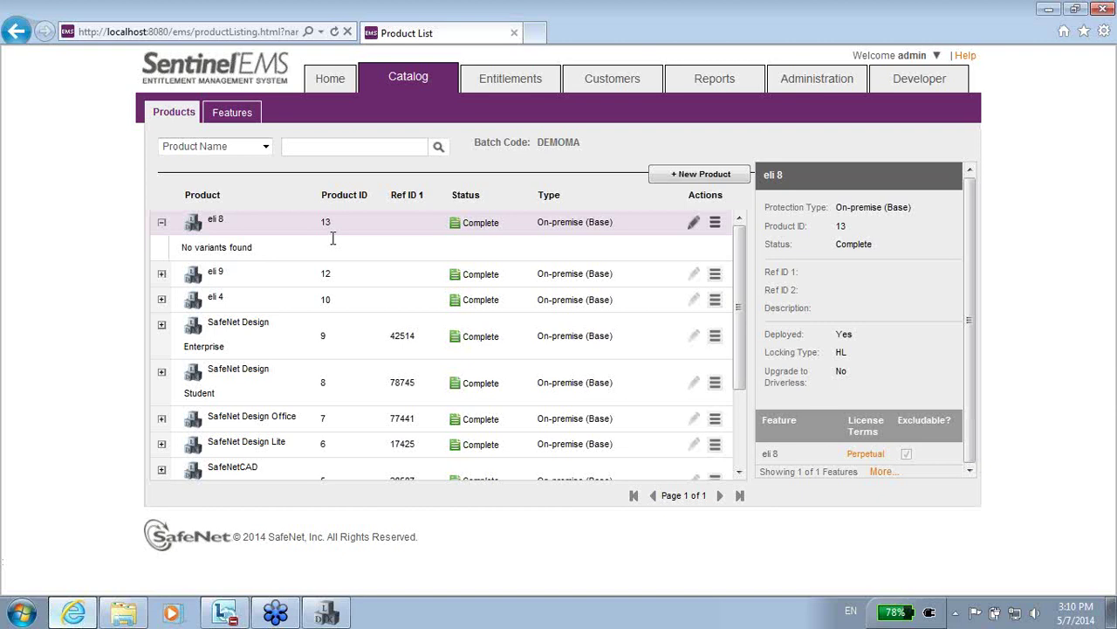
pyautogui.click(715, 223)
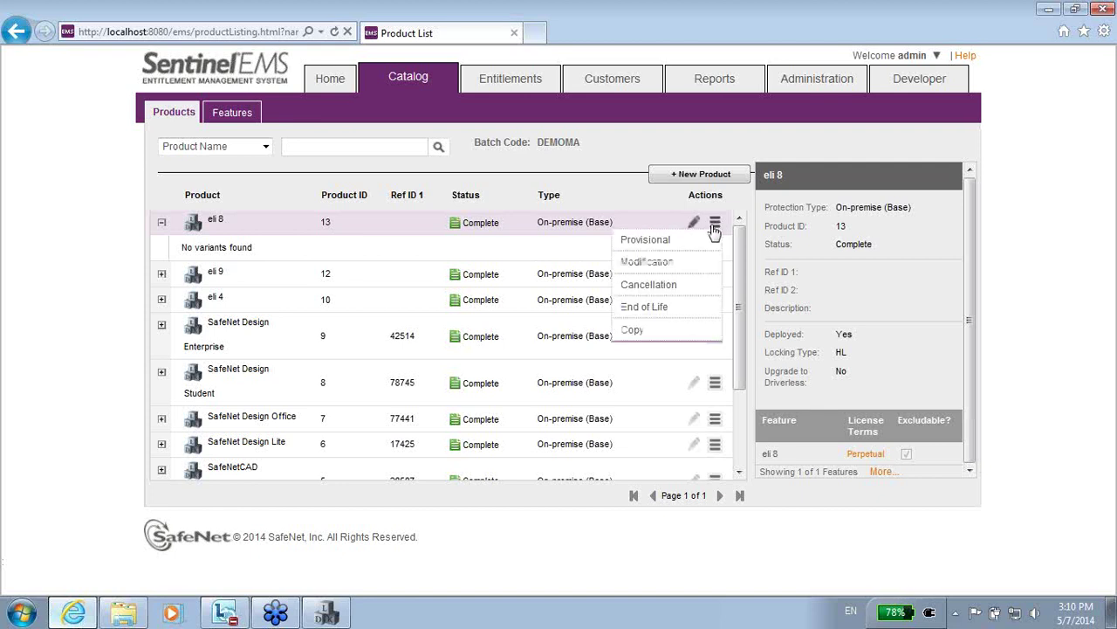
# Create a provisional product from eli 8 and name it 'Provisional 8'.
pyautogui.click(646, 240)
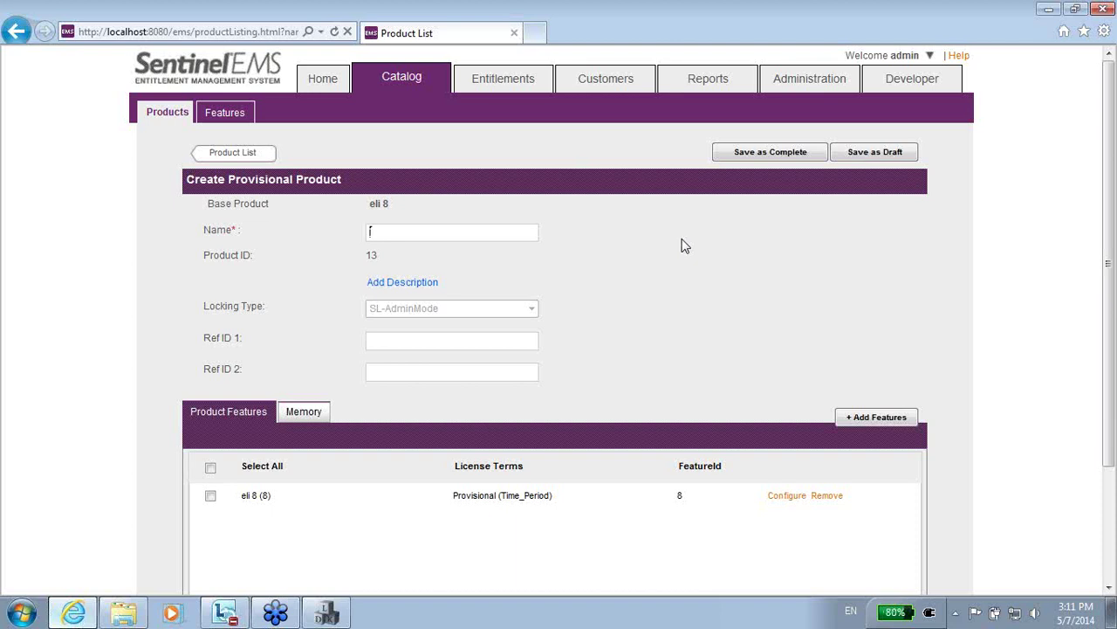
pyautogui.write('erovisional 8')
pyautogui.moveTo(1112, 341); pyautogui.dragTo(1112, 454)
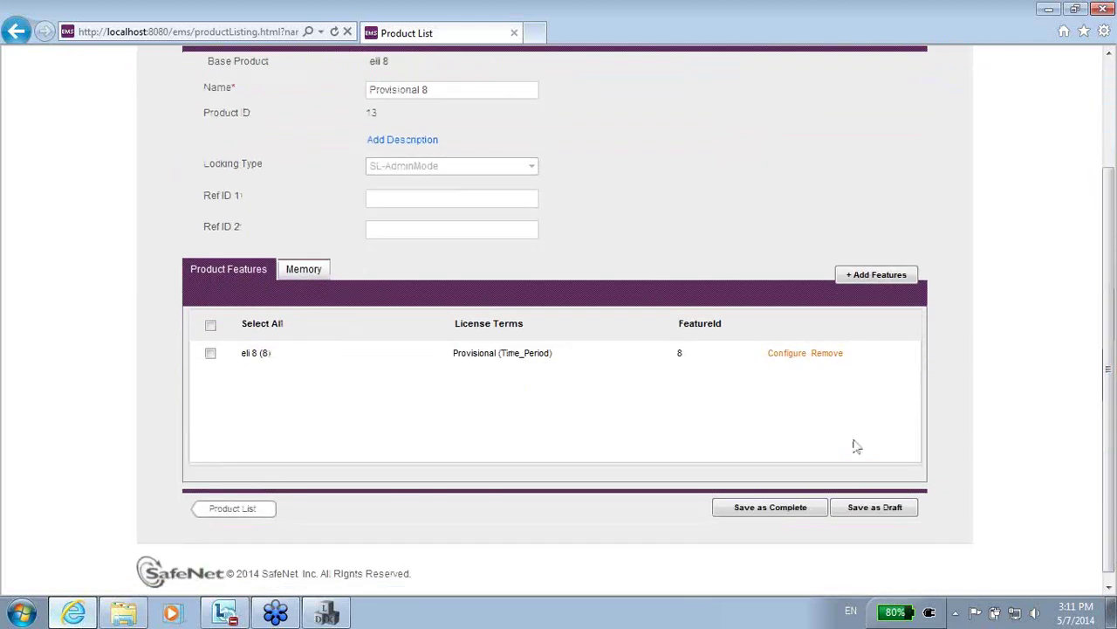
# Give feature eli 8 45-day provisional terms allowing Virtual Machine and Remote Desktop.
pyautogui.click(789, 358)
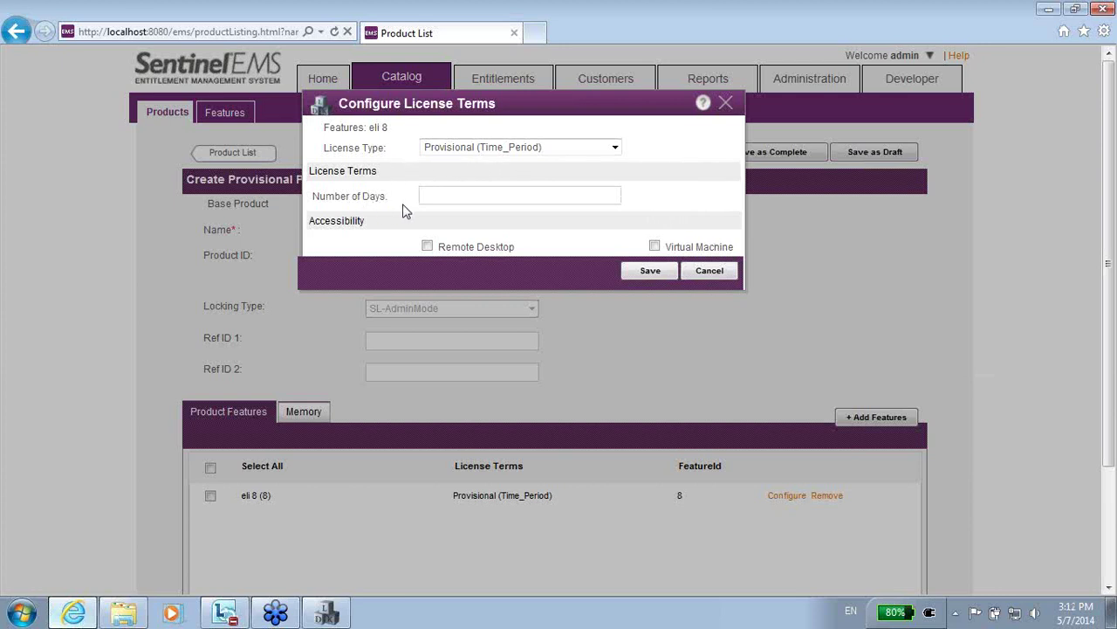
pyautogui.click(461, 195)
pyautogui.write('45')
pyautogui.click(655, 247)
pyautogui.click(427, 248)
pyautogui.click(649, 270)
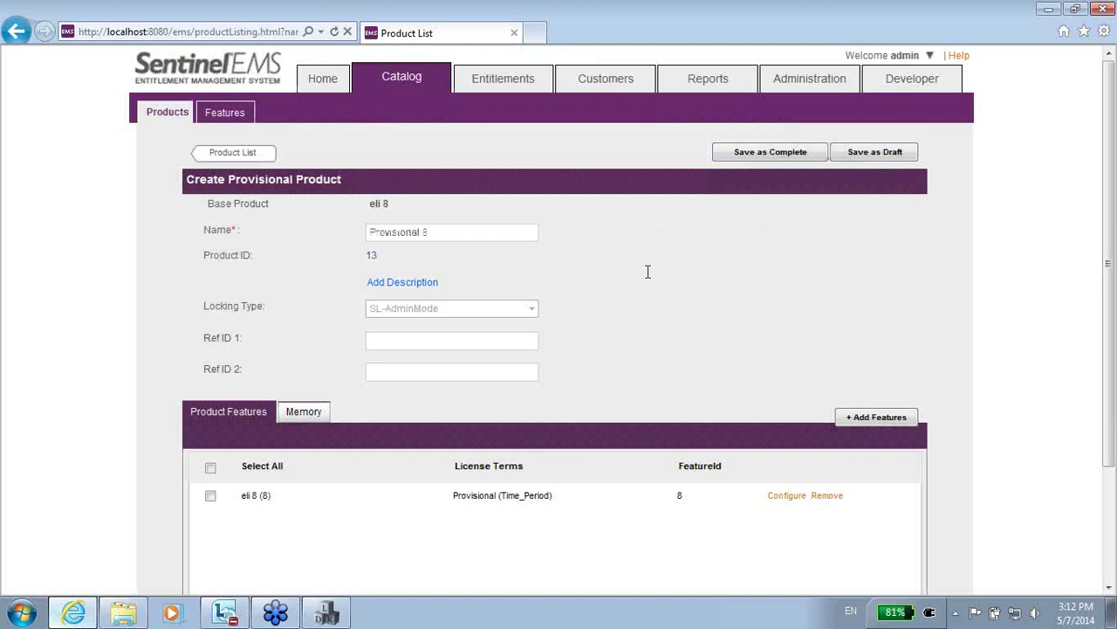
pyautogui.scroll(-3, 1114, 393)
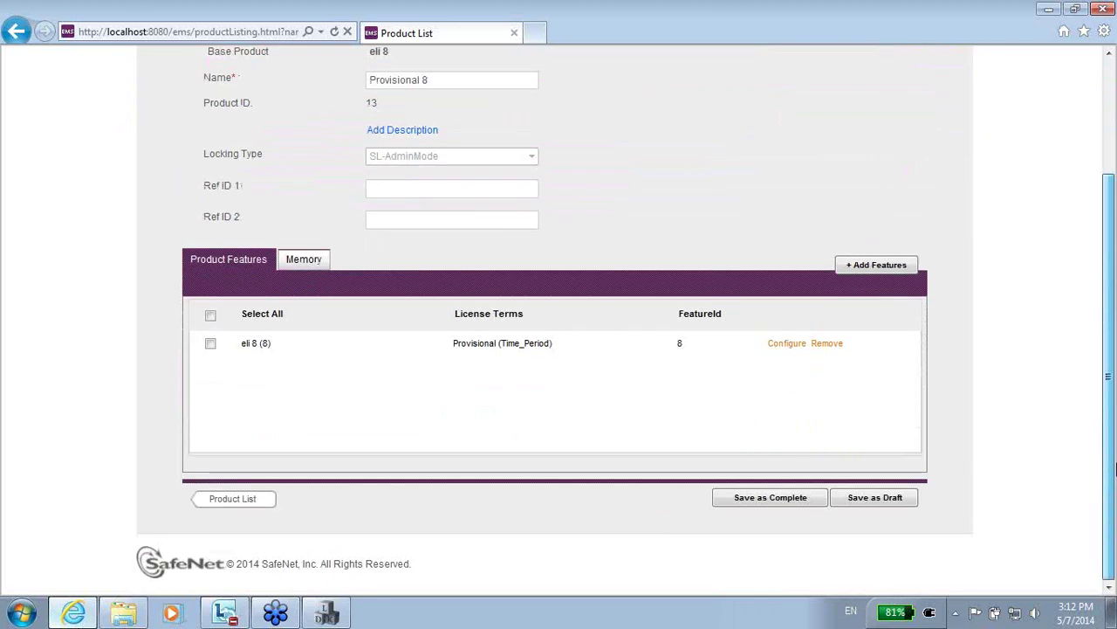
# Save Provisional 8 as Complete so it appears under eli 8 as a provisional product.
pyautogui.click(760, 499)
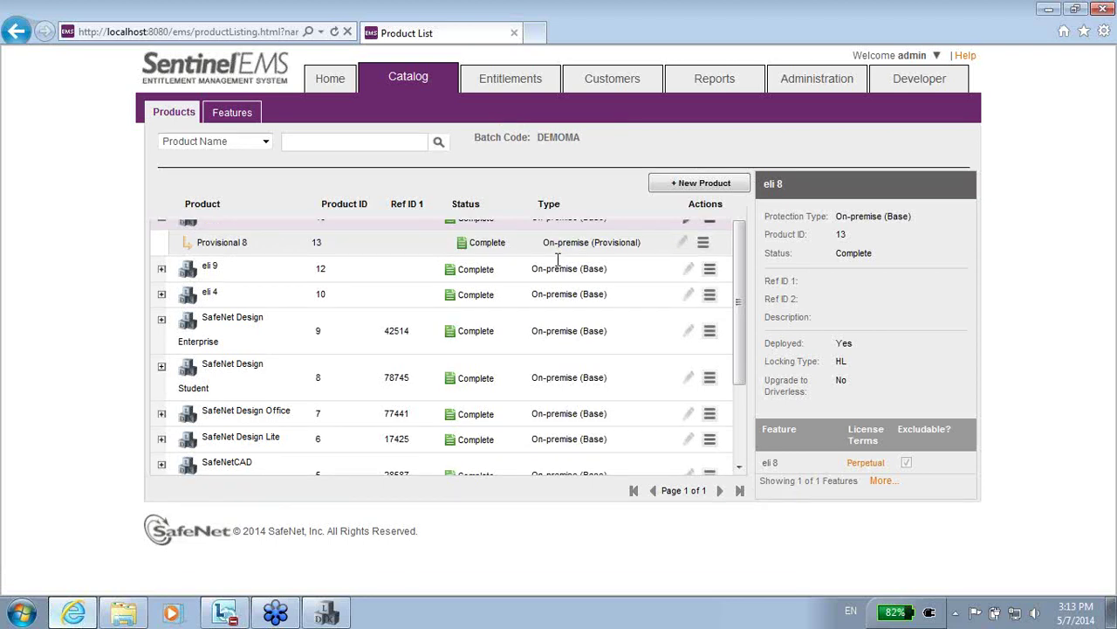
# Add Provisional 8 to the DEMOMA batch's Bundle Provisional Products list.
pyautogui.click(940, 86)
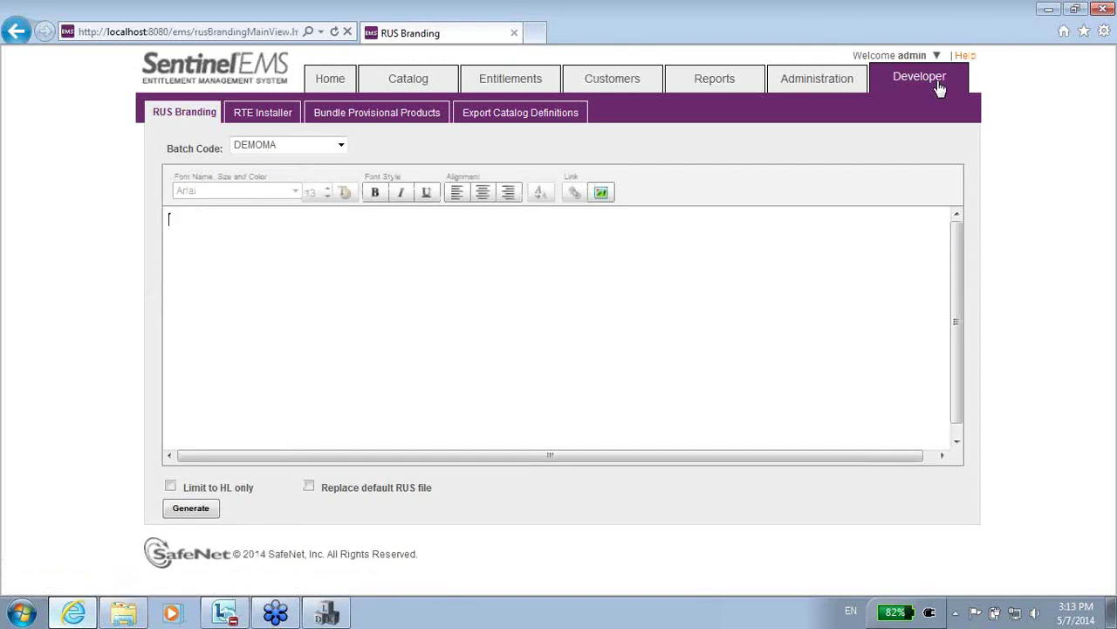
pyautogui.click(378, 119)
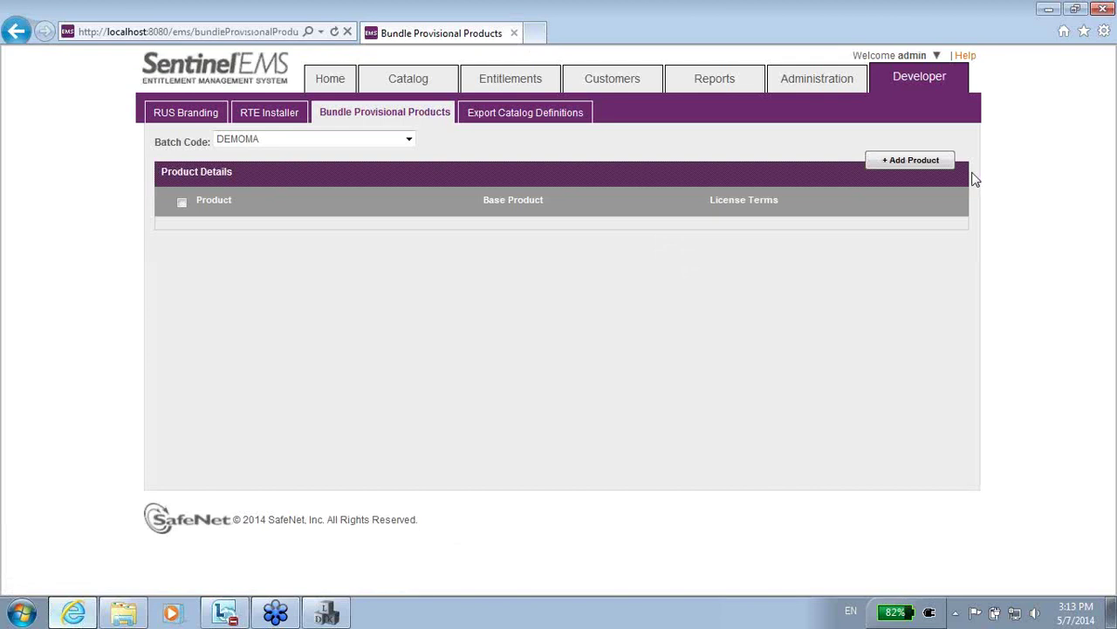
pyautogui.click(932, 164)
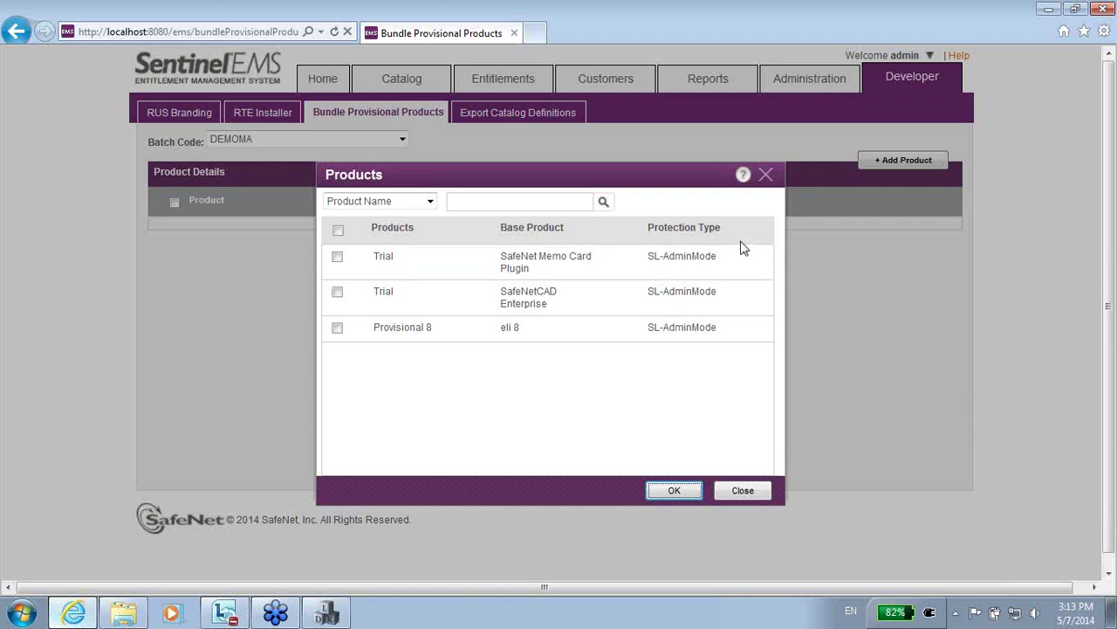
pyautogui.click(337, 327)
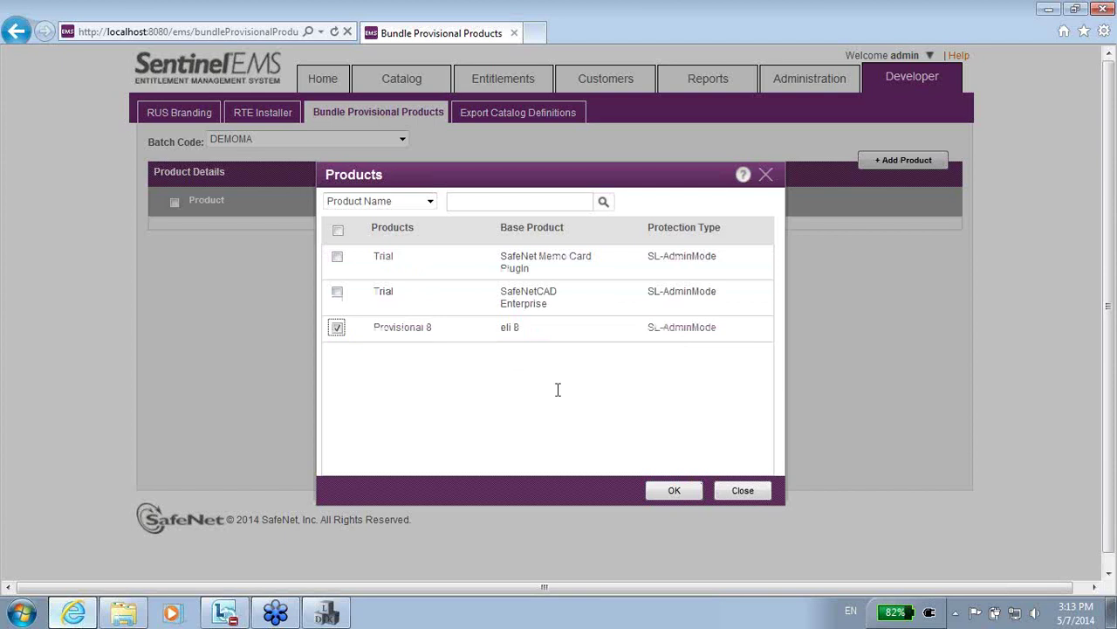
pyautogui.click(664, 490)
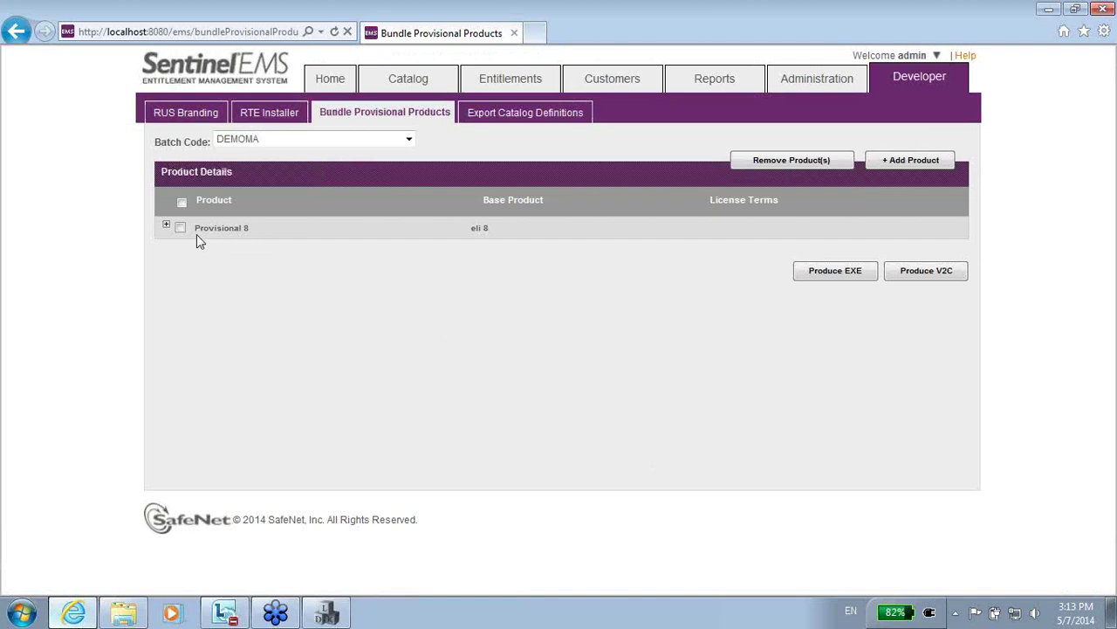
# Expand Provisional 8 to review eli 8's 45-day terms with Remote Desktop and Virtual Machine.
pyautogui.click(166, 225)
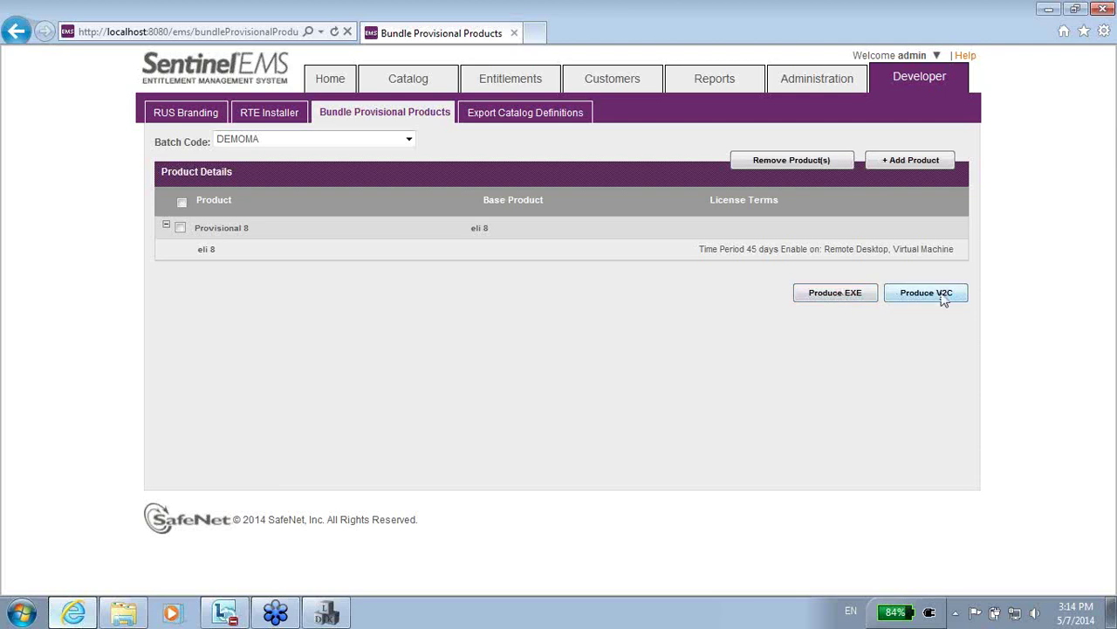
# Generate provisional_20140507_151435.v2c, save it to Downloads and show it in Explorer.
pyautogui.click(943, 297)
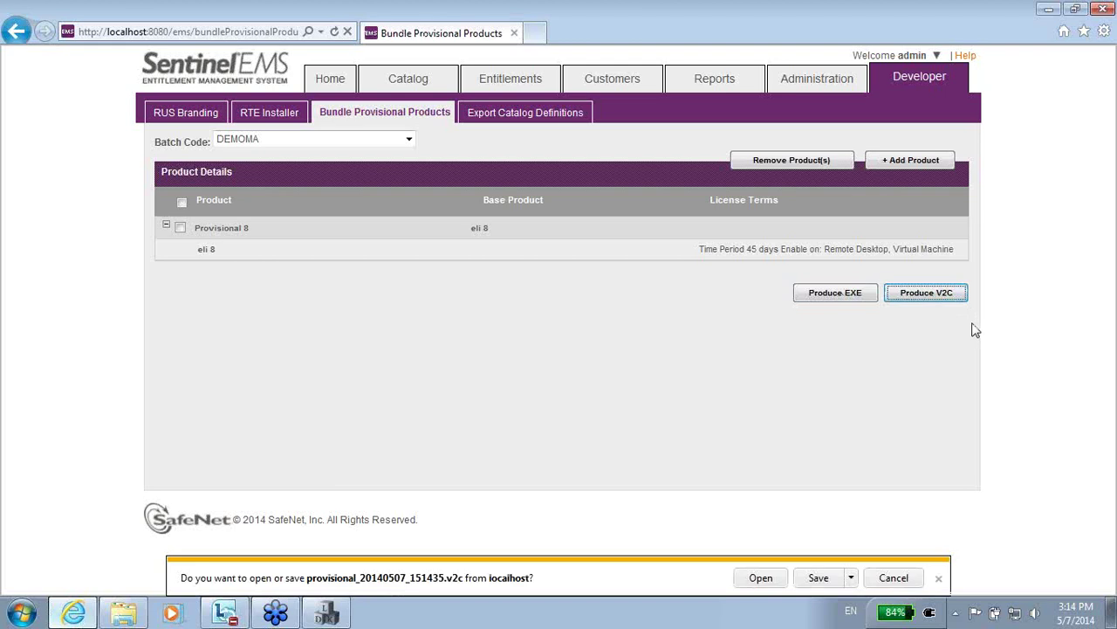
pyautogui.click(818, 578)
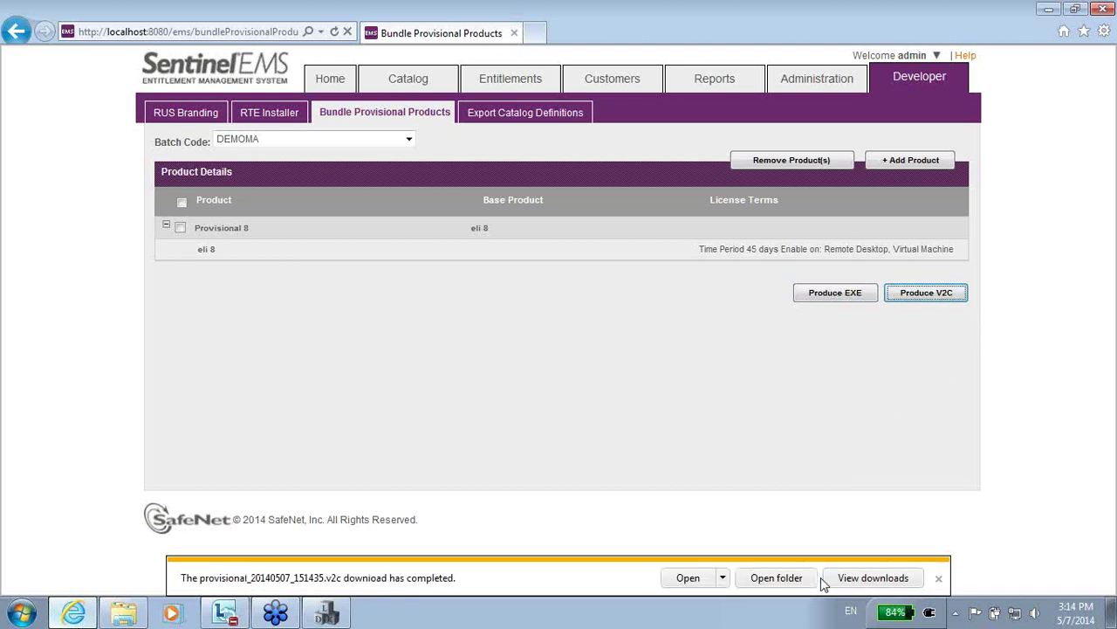
pyautogui.click(775, 588)
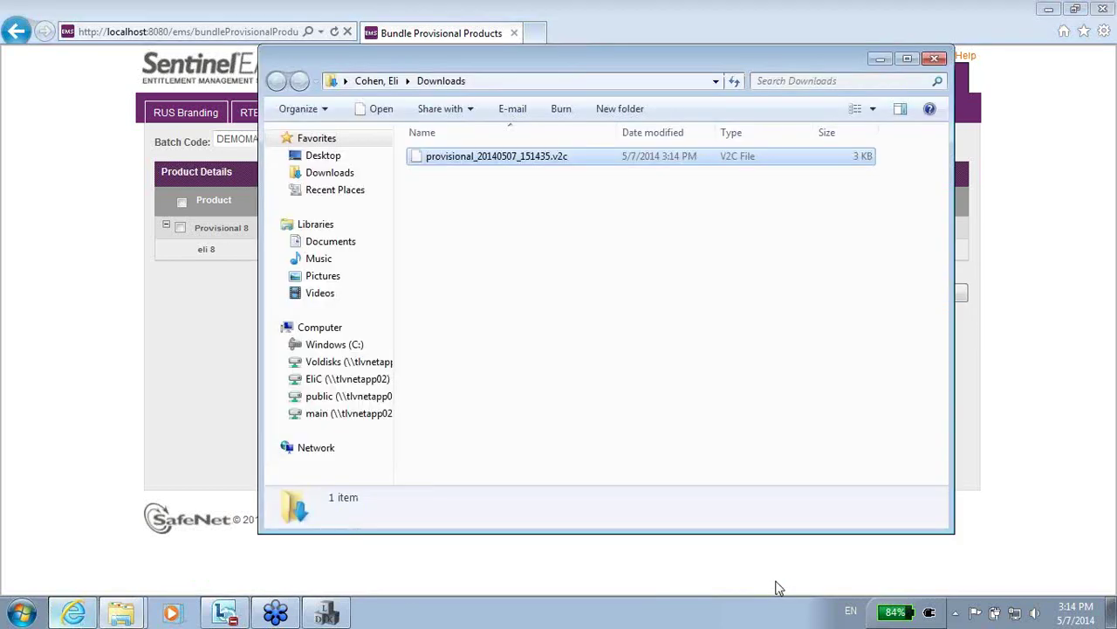
pyautogui.rightClick(517, 158)
pyautogui.click(553, 183)
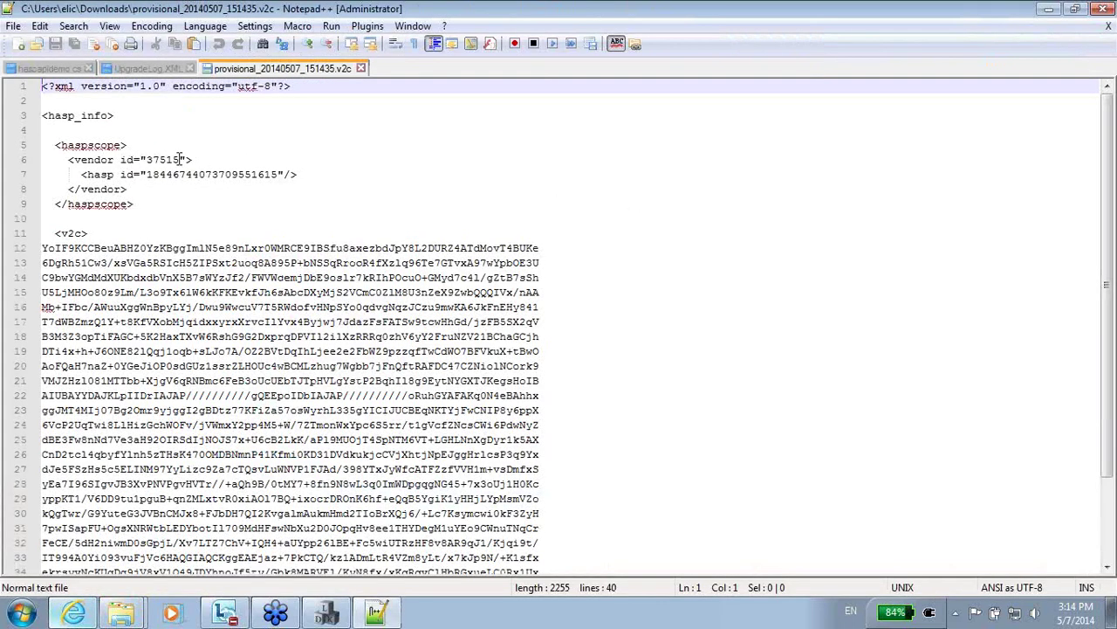
pyautogui.moveTo(1115, 249); pyautogui.dragTo(1115, 331)
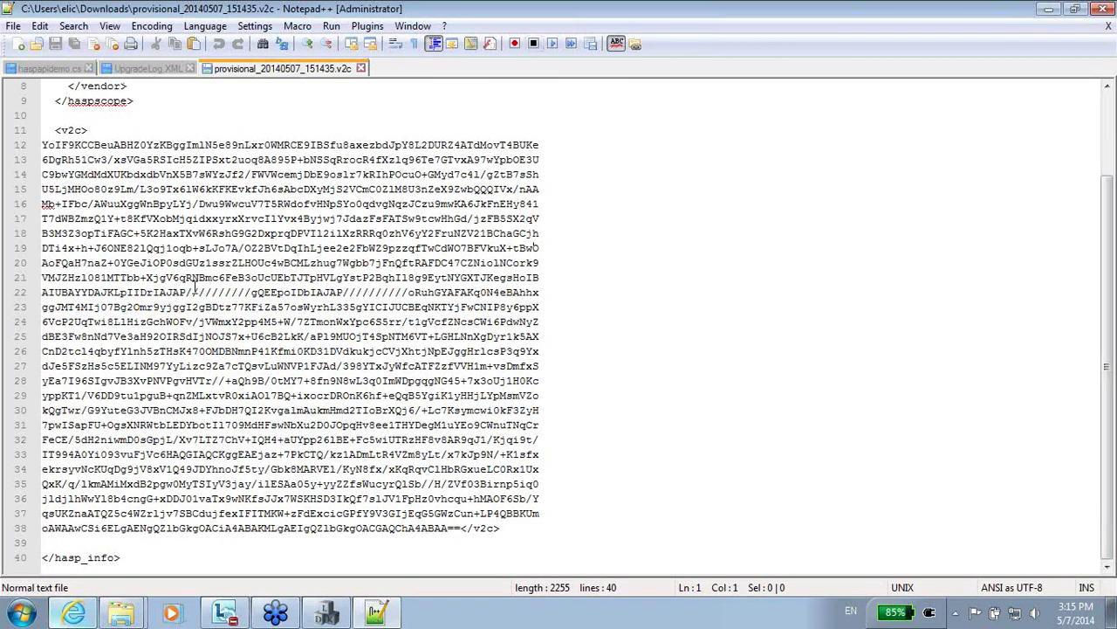
pyautogui.moveTo(1107, 402); pyautogui.dragTo(1107, 304)
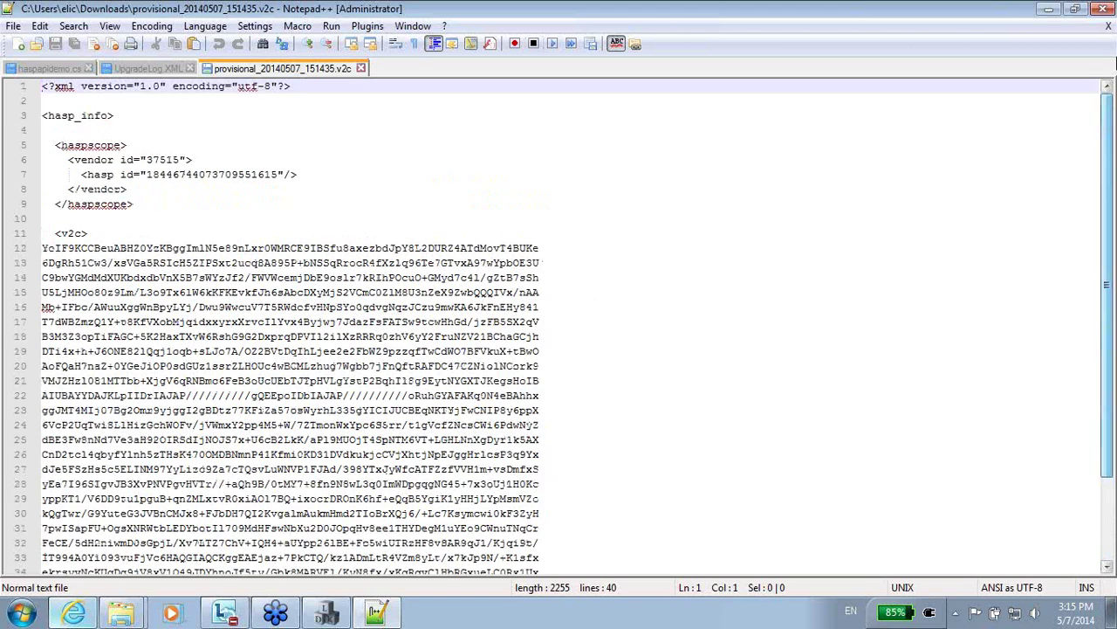
pyautogui.click(1104, 11)
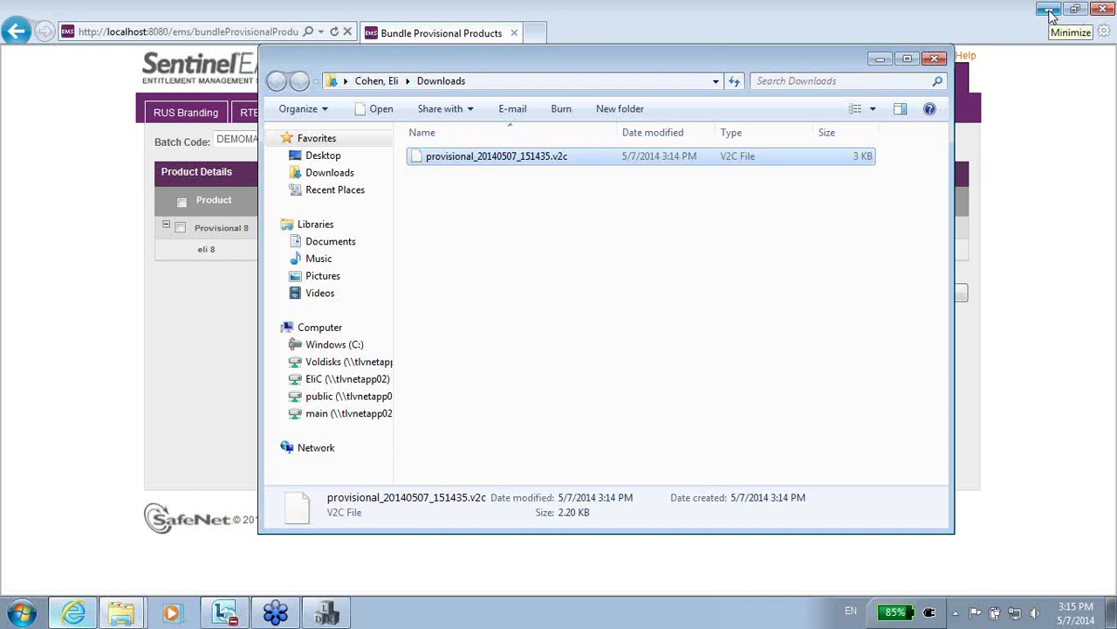
pyautogui.click(1051, 16)
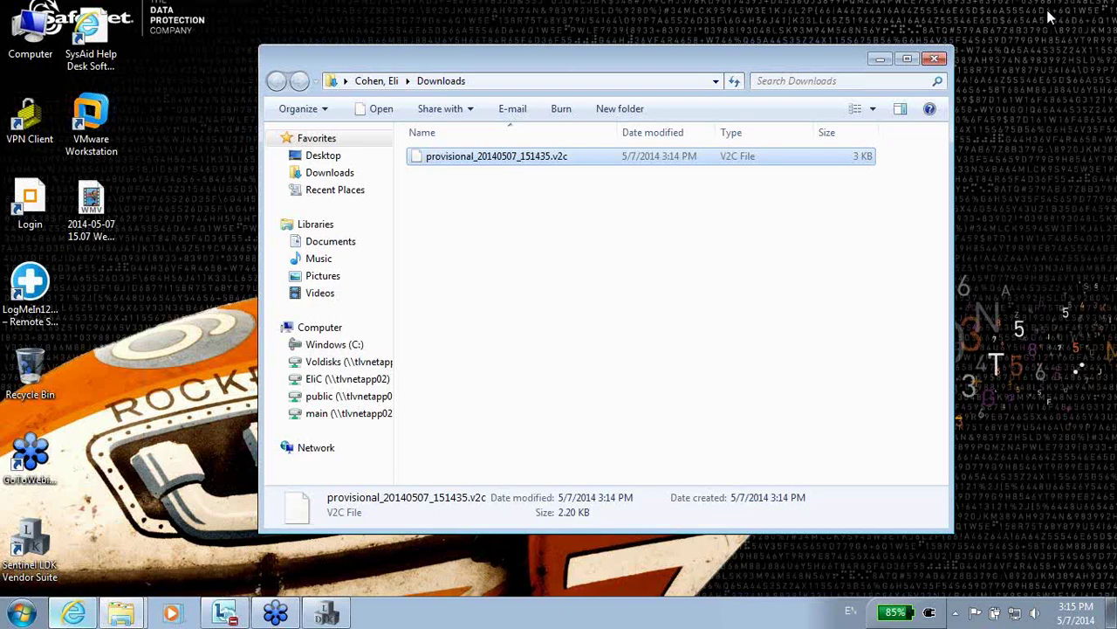
pyautogui.click(73, 613)
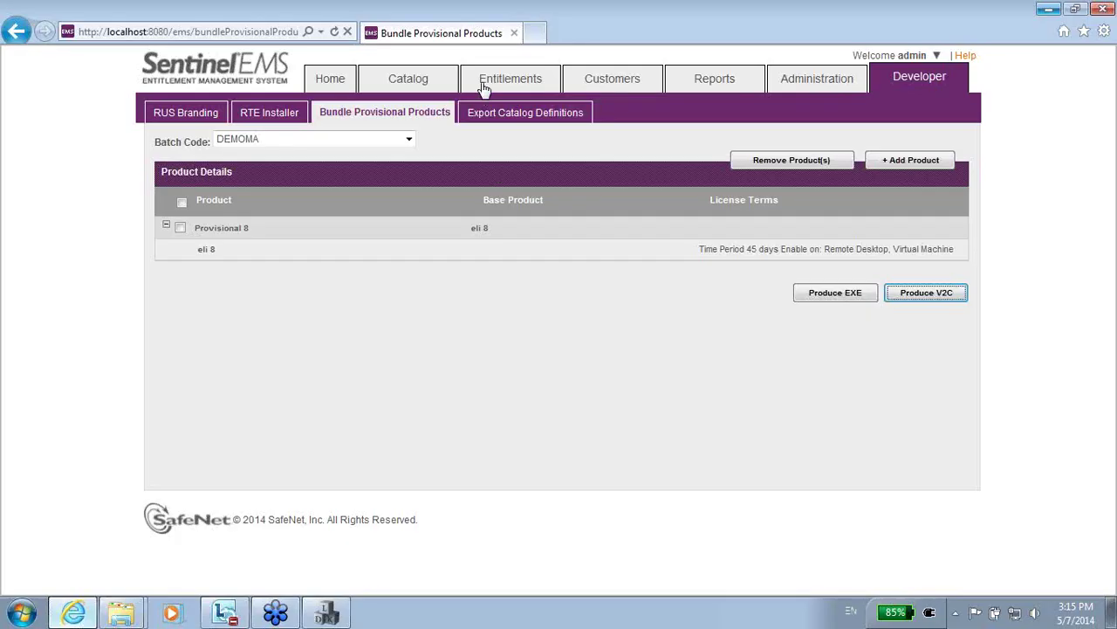
pyautogui.click(537, 33)
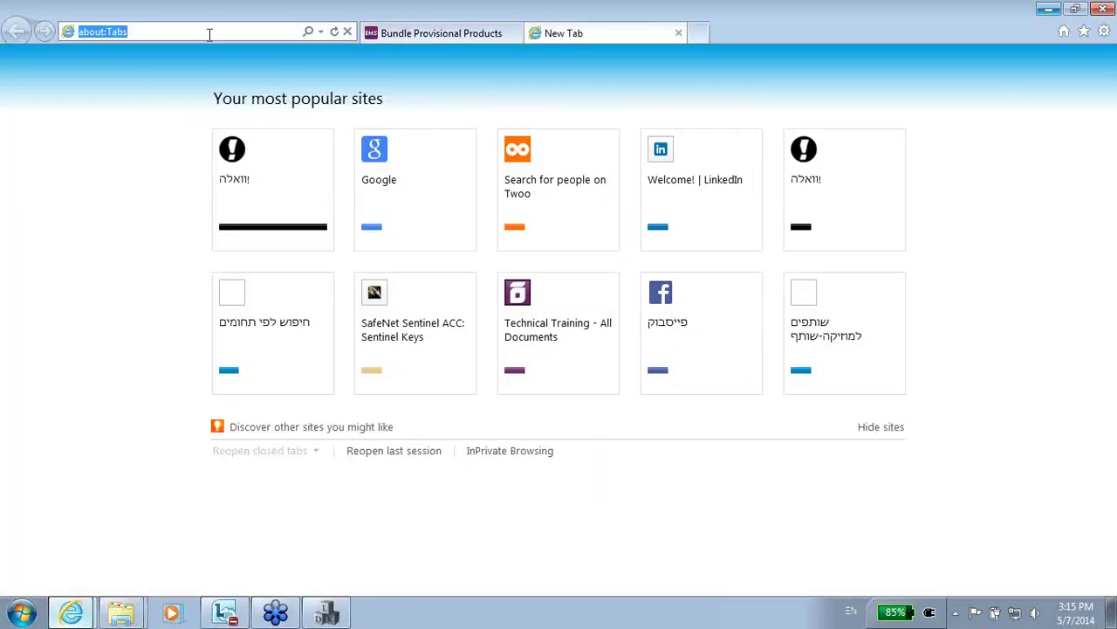
pyautogui.write('http')
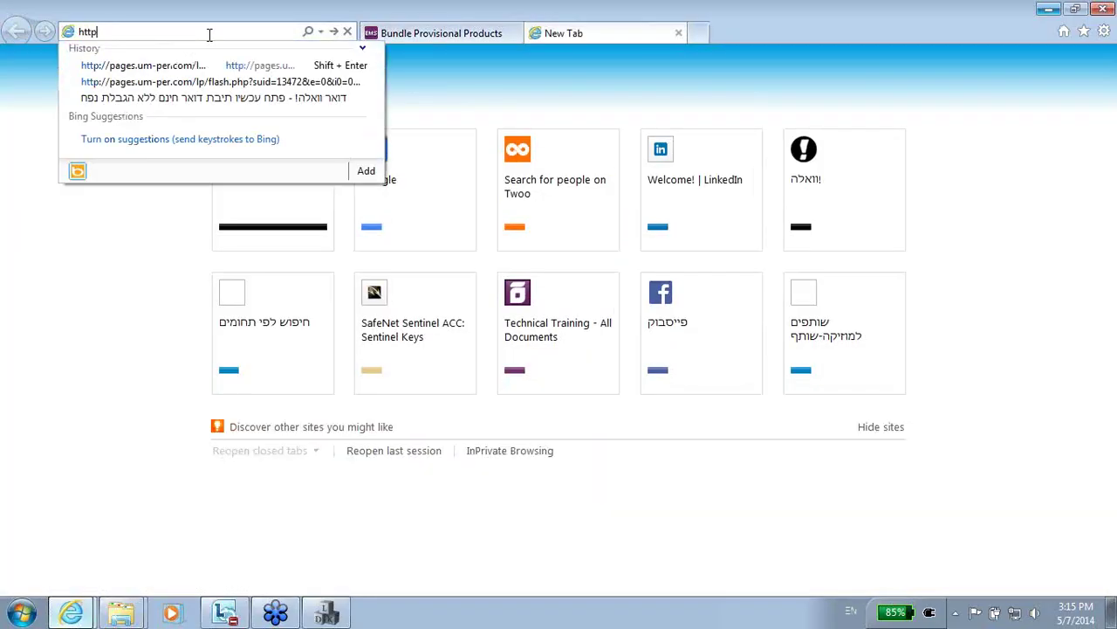
pyautogui.write('://loca')
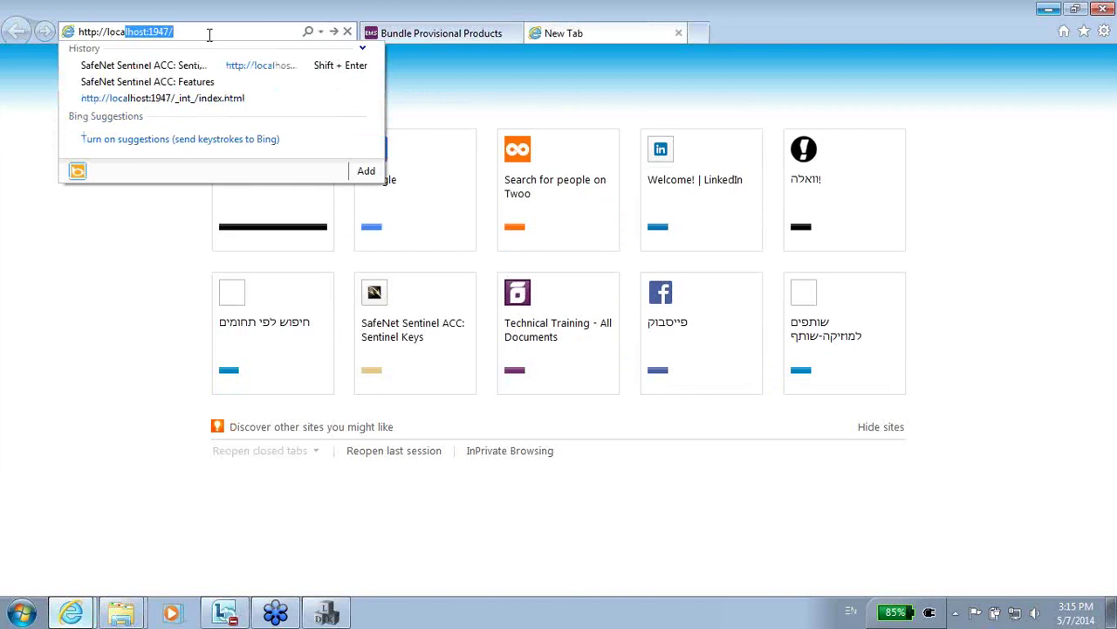
pyautogui.press('Down')
pyautogui.press('Down')
pyautogui.press('Down')
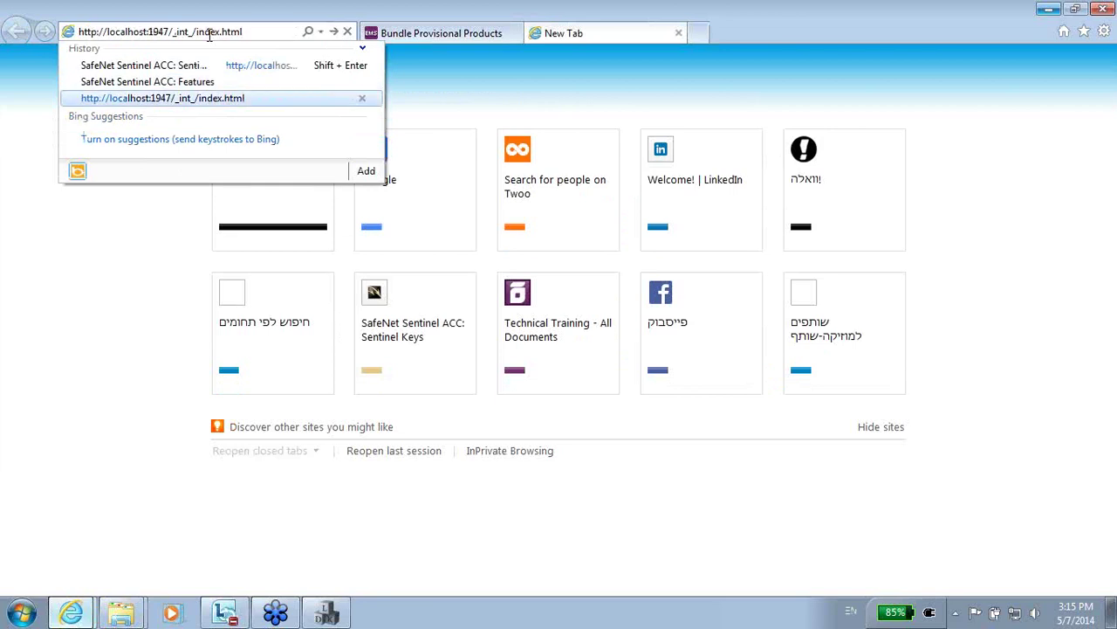
pyautogui.press('Return')
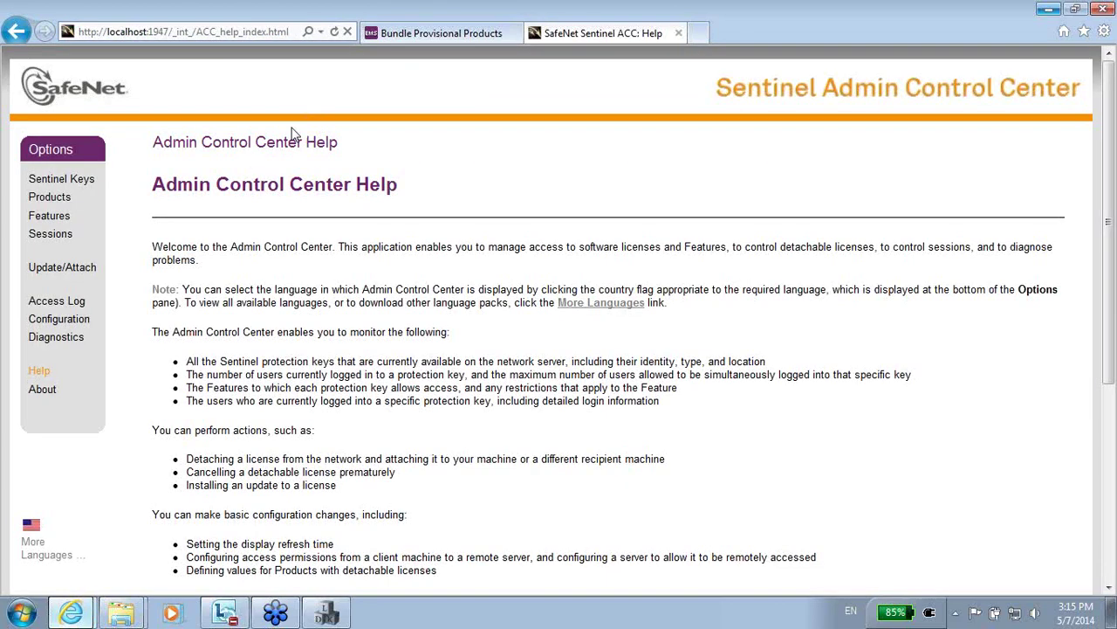
pyautogui.click(63, 180)
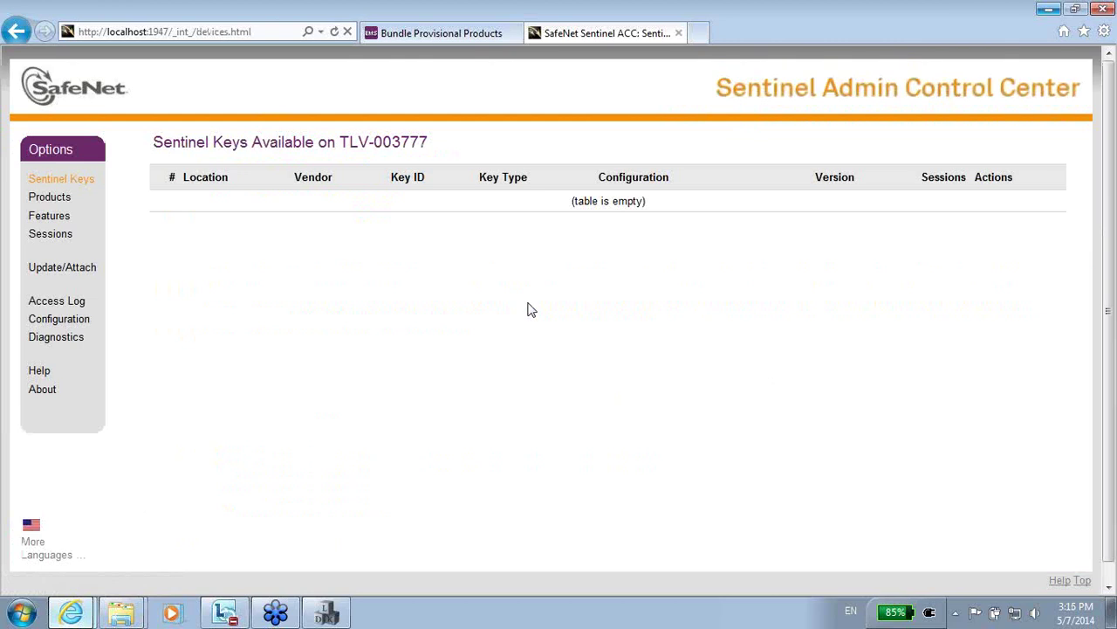
# Go to the Update/Attach License page and copy the V2C file from the Downloads folder.
pyautogui.click(90, 274)
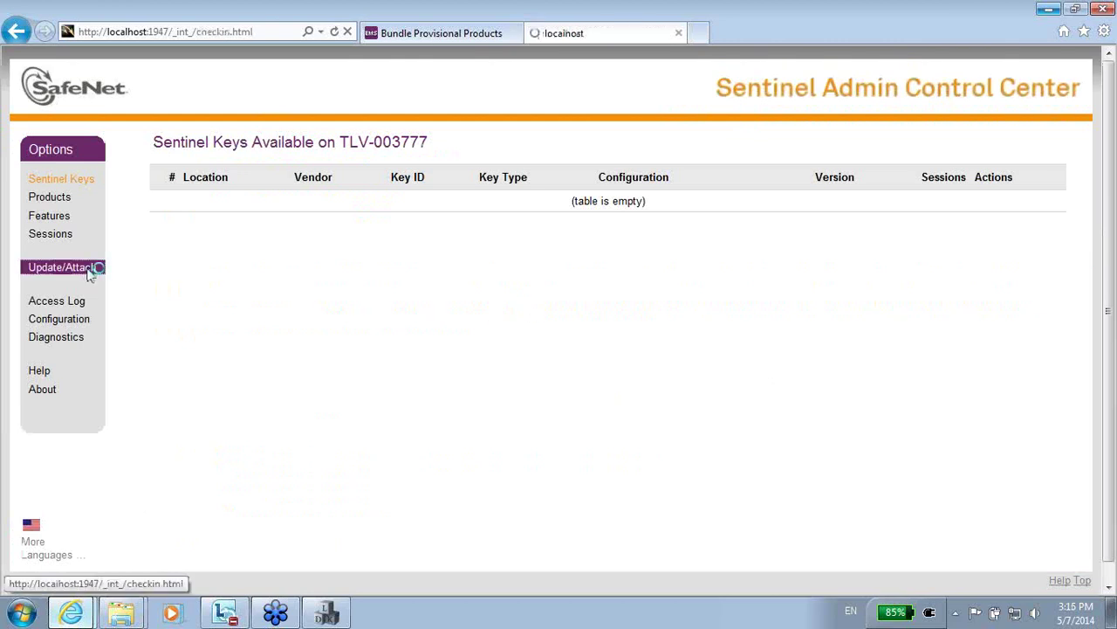
pyautogui.click(522, 236)
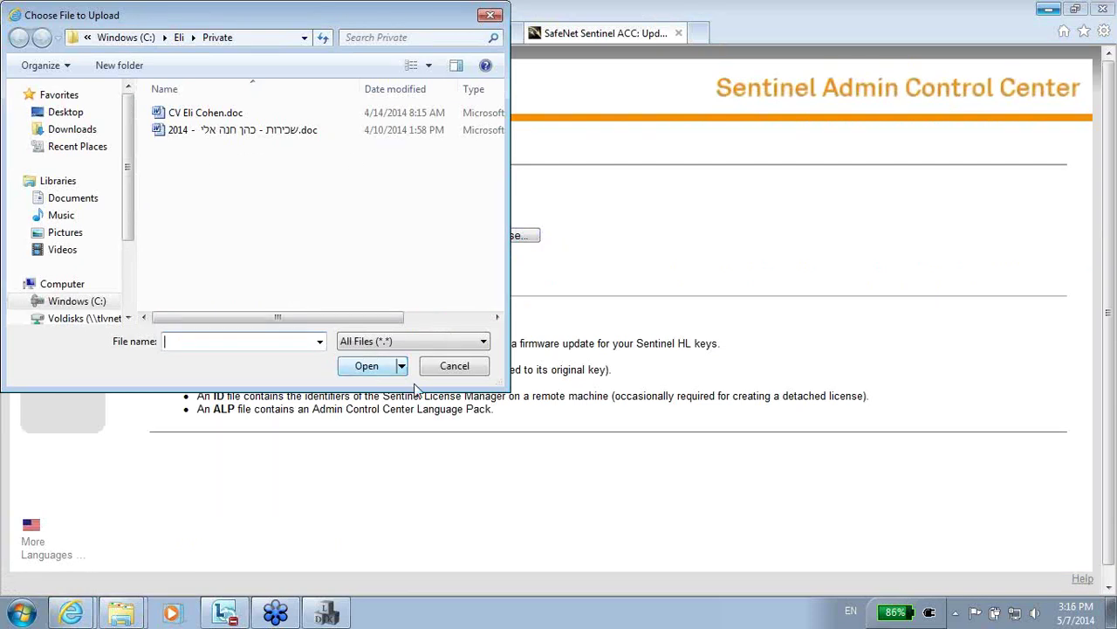
pyautogui.moveTo(314, 625)
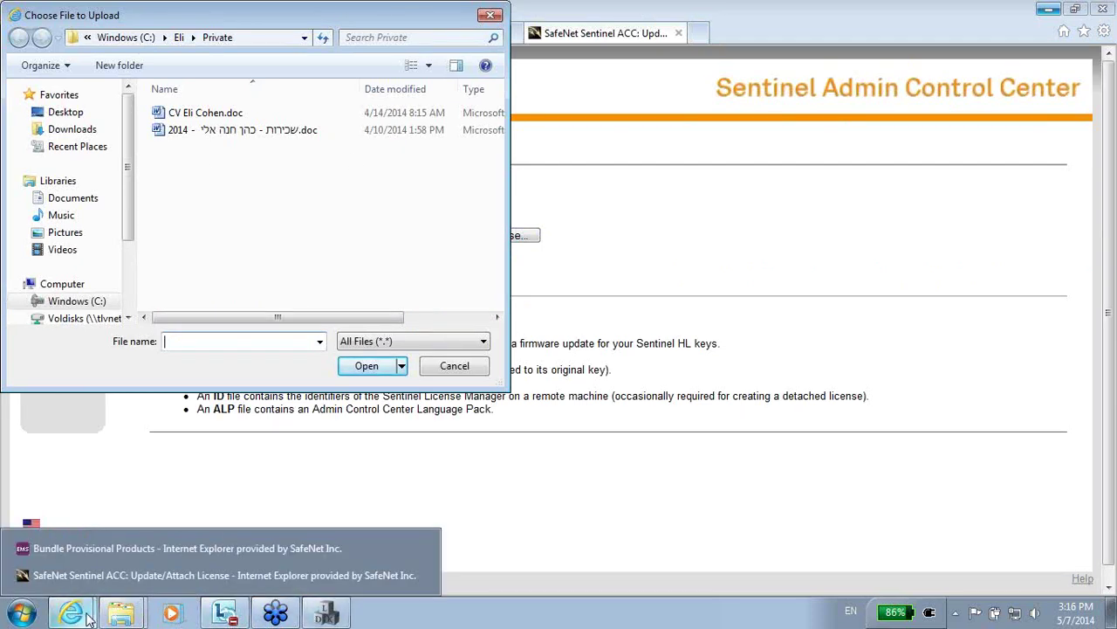
pyautogui.click(122, 620)
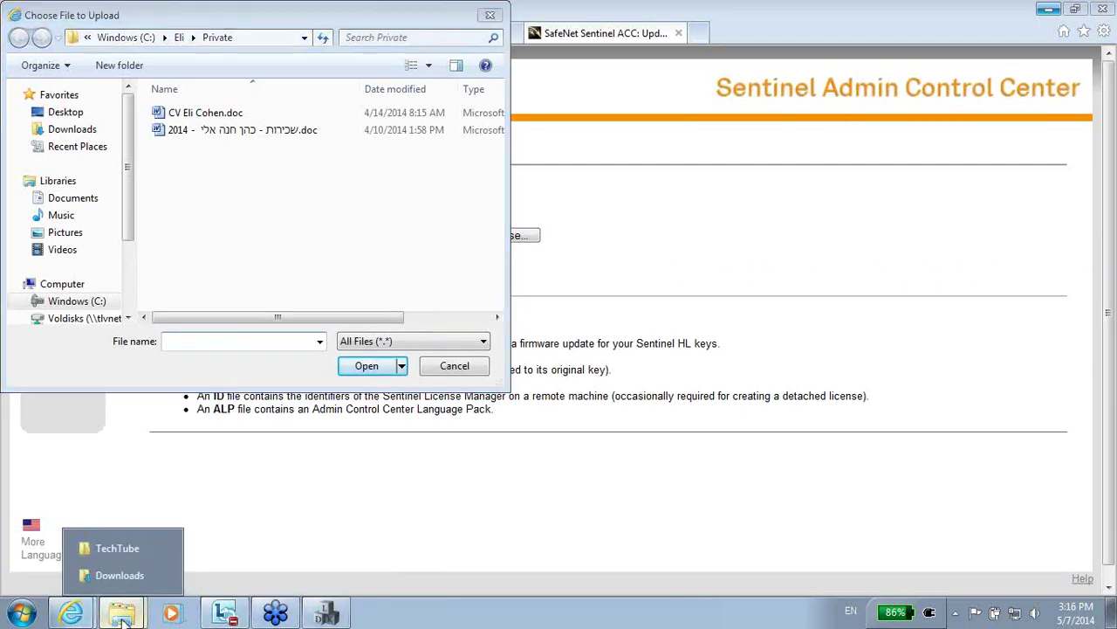
pyautogui.click(136, 573)
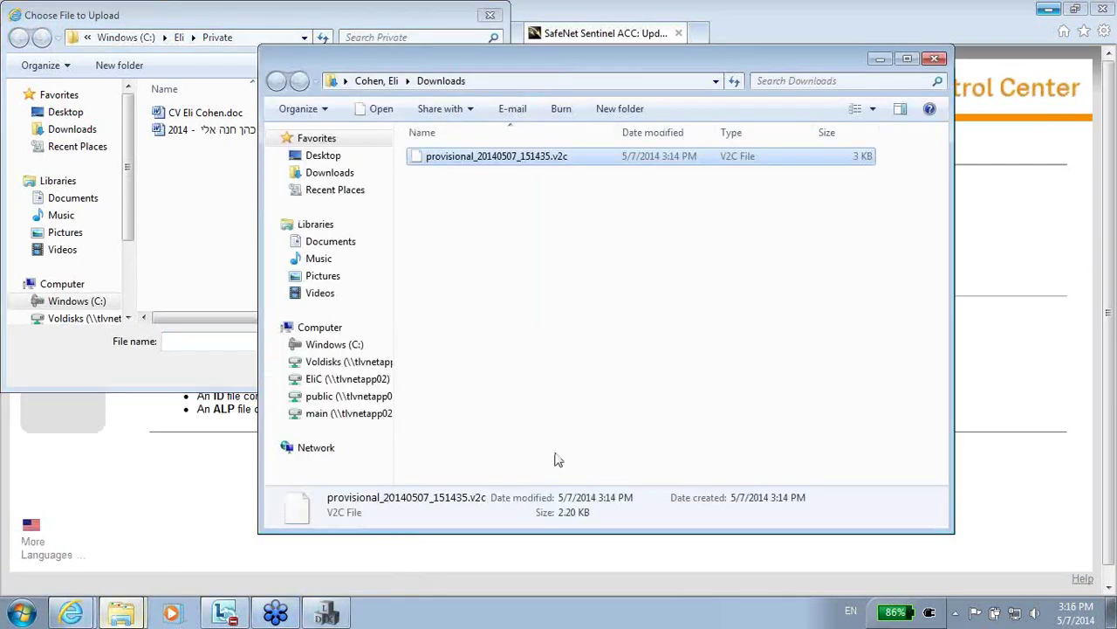
pyautogui.rightClick(529, 163)
pyautogui.click(588, 358)
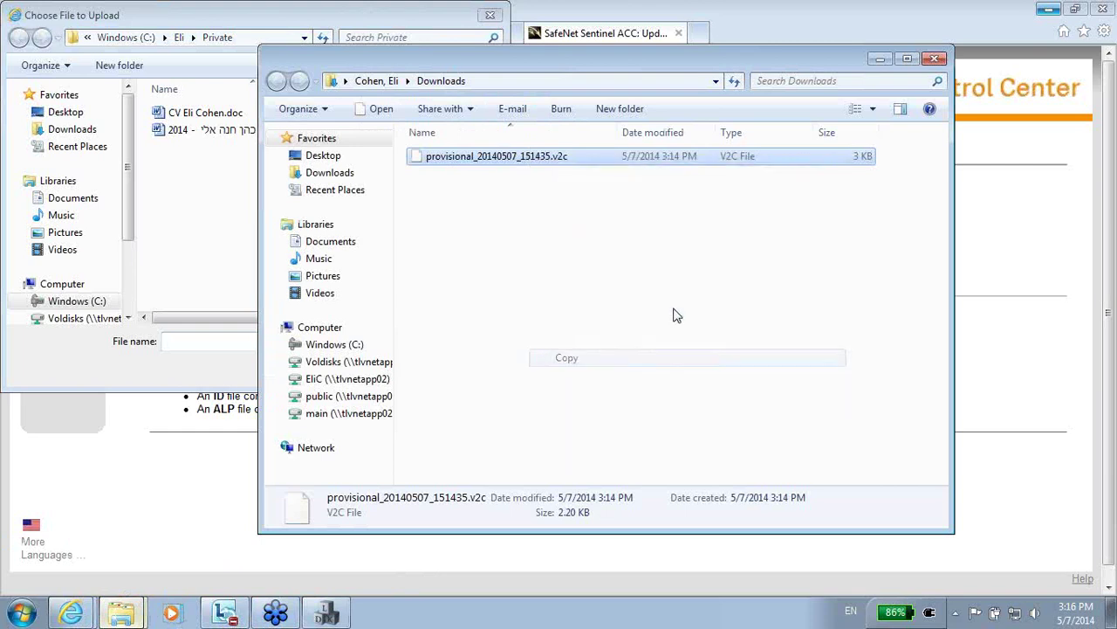
# Paste the provisional license file onto the desktop and return to the Update/Attach License page.
pyautogui.click(1054, 9)
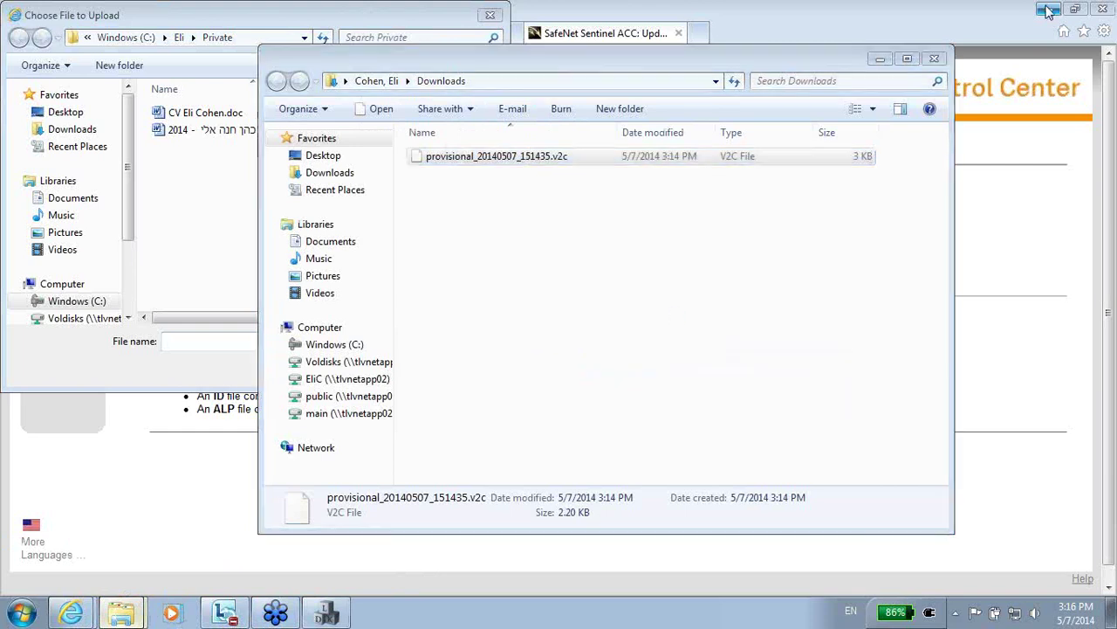
pyautogui.click(936, 61)
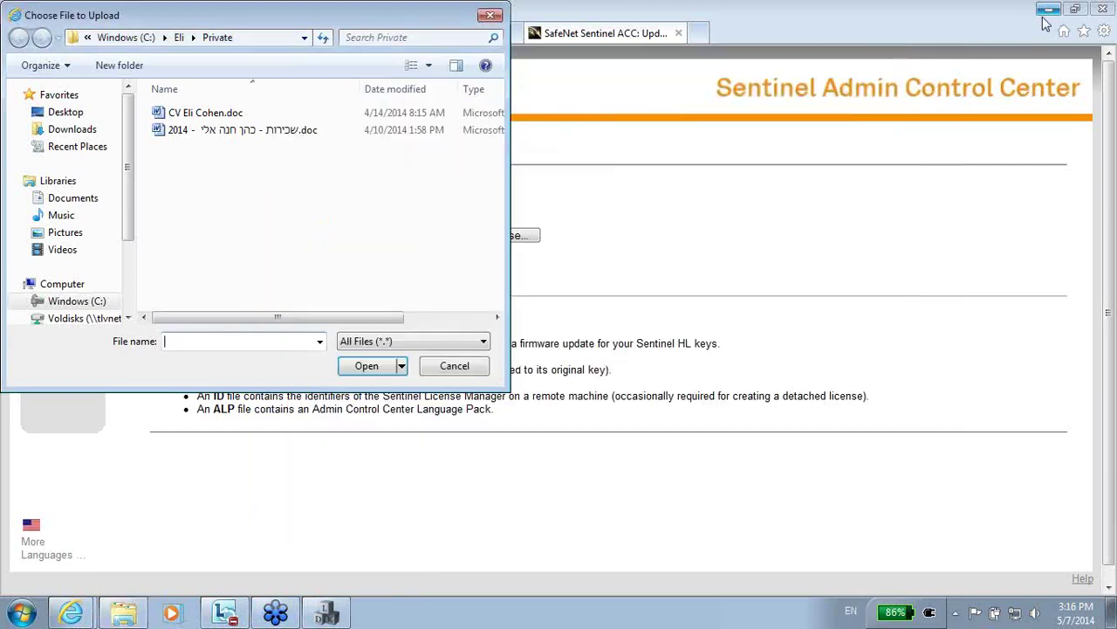
pyautogui.click(491, 15)
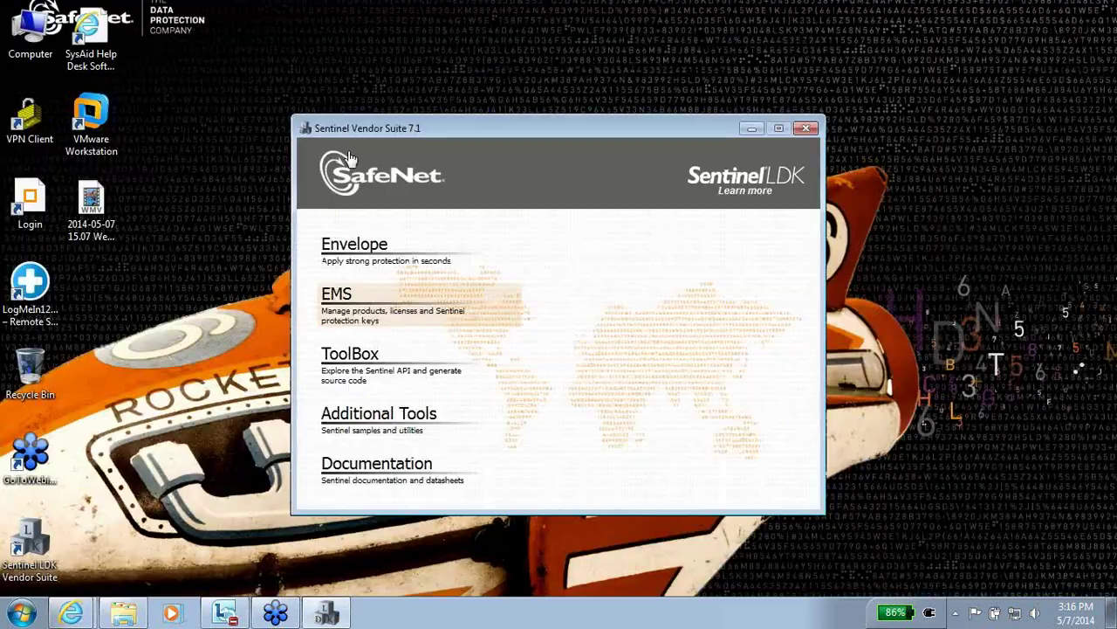
pyautogui.rightClick(221, 101)
pyautogui.click(237, 167)
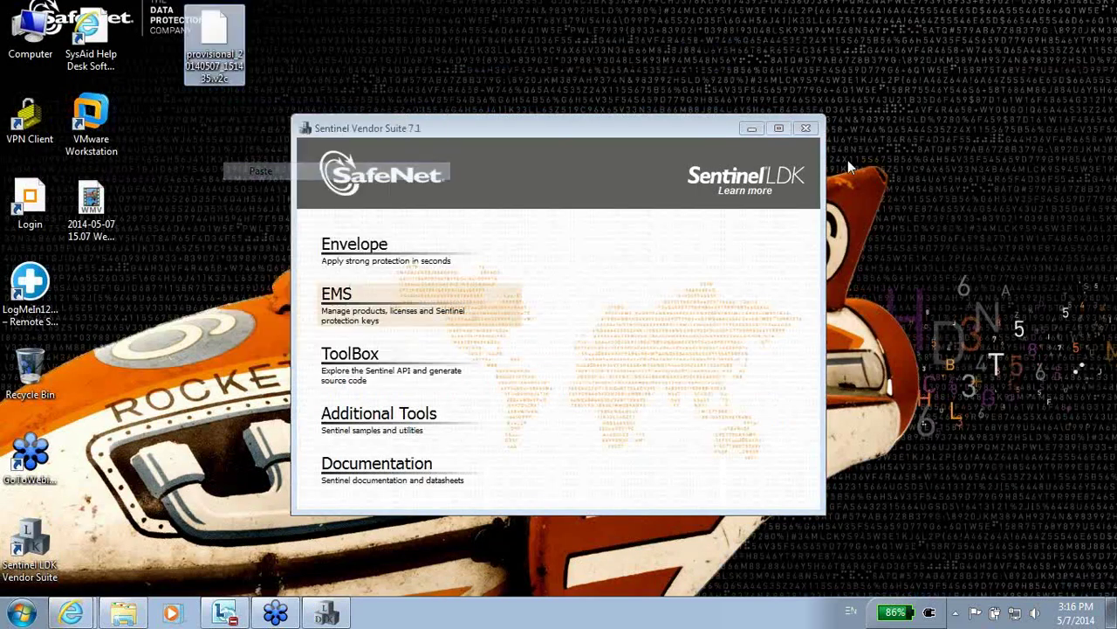
pyautogui.click(808, 129)
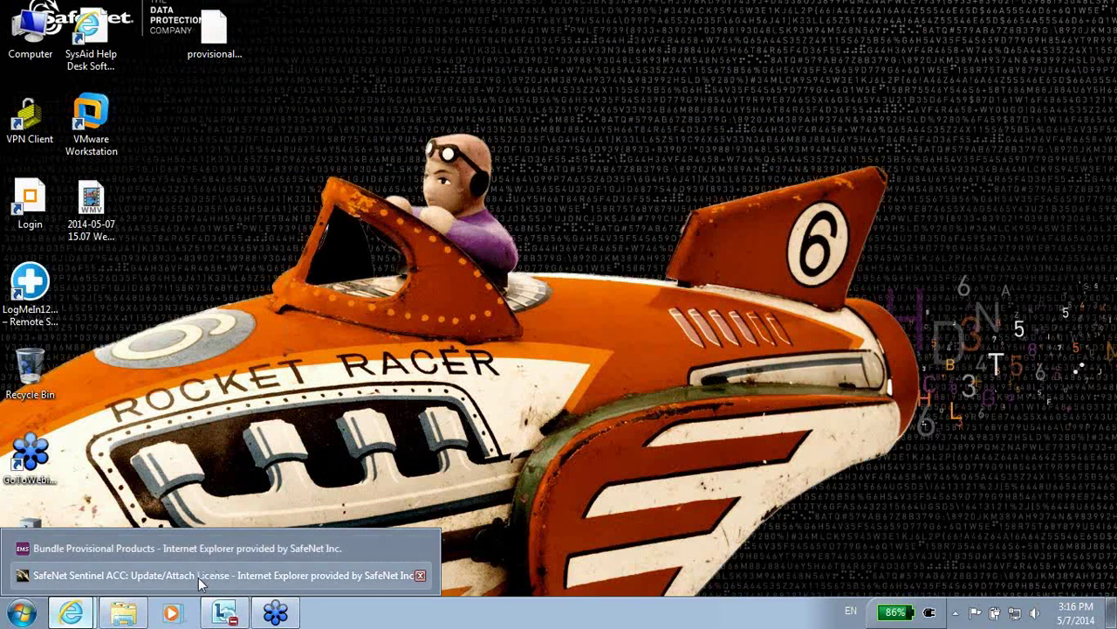
pyautogui.click(198, 575)
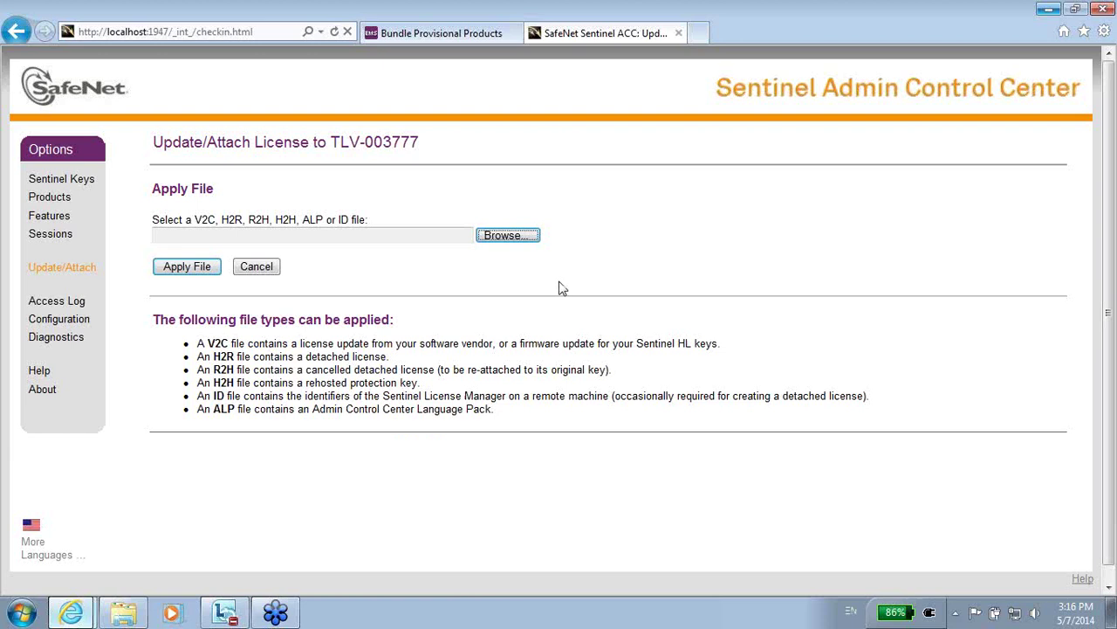
# Browse to the Desktop and select provisional_20140507_151435.v2c as the license file to apply.
pyautogui.click(510, 240)
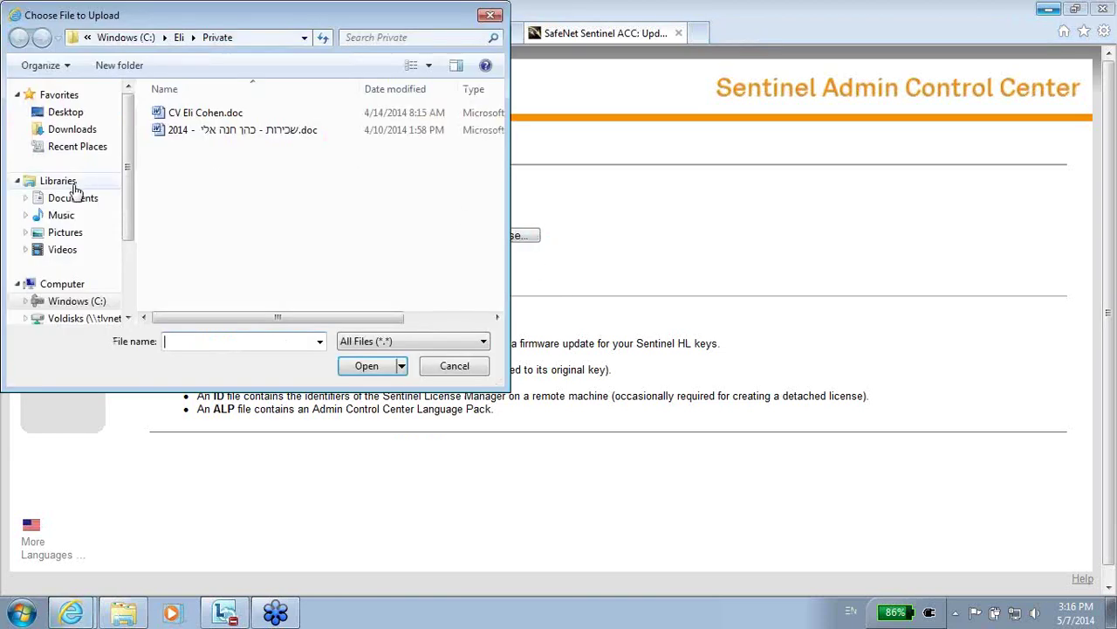
pyautogui.click(66, 112)
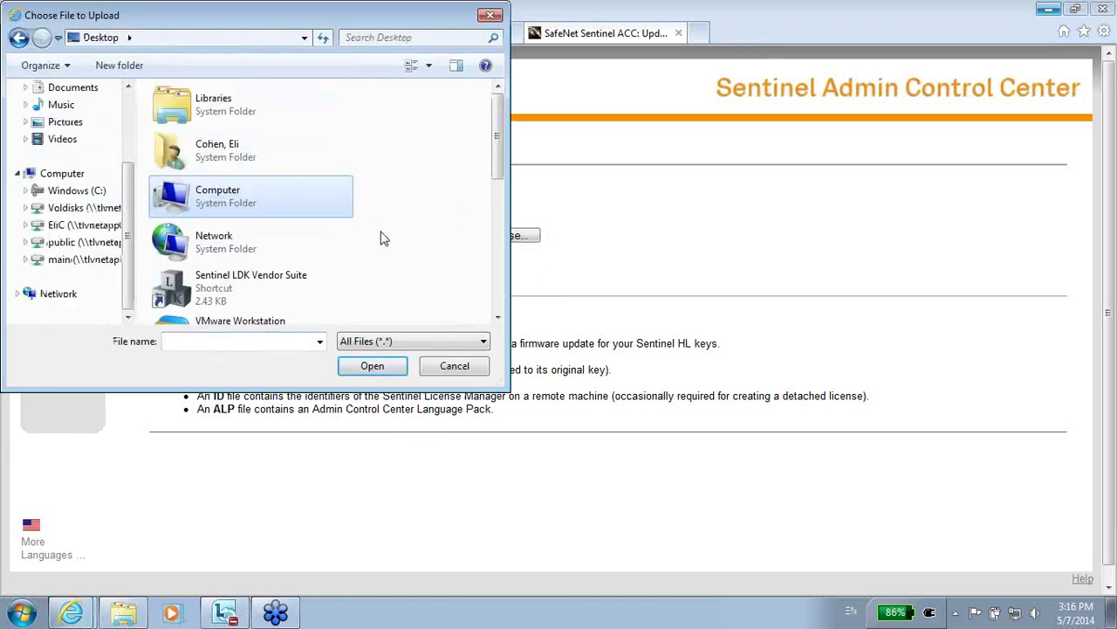
pyautogui.moveTo(495, 171); pyautogui.dragTo(506, 297)
pyautogui.click(262, 210)
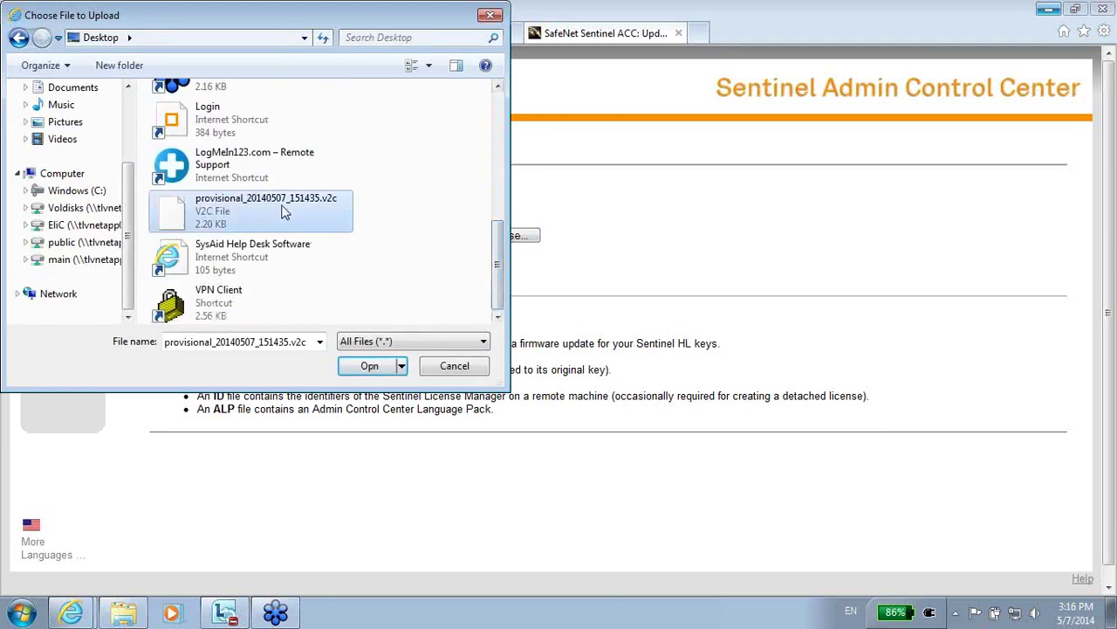
pyautogui.doubleClick(298, 219)
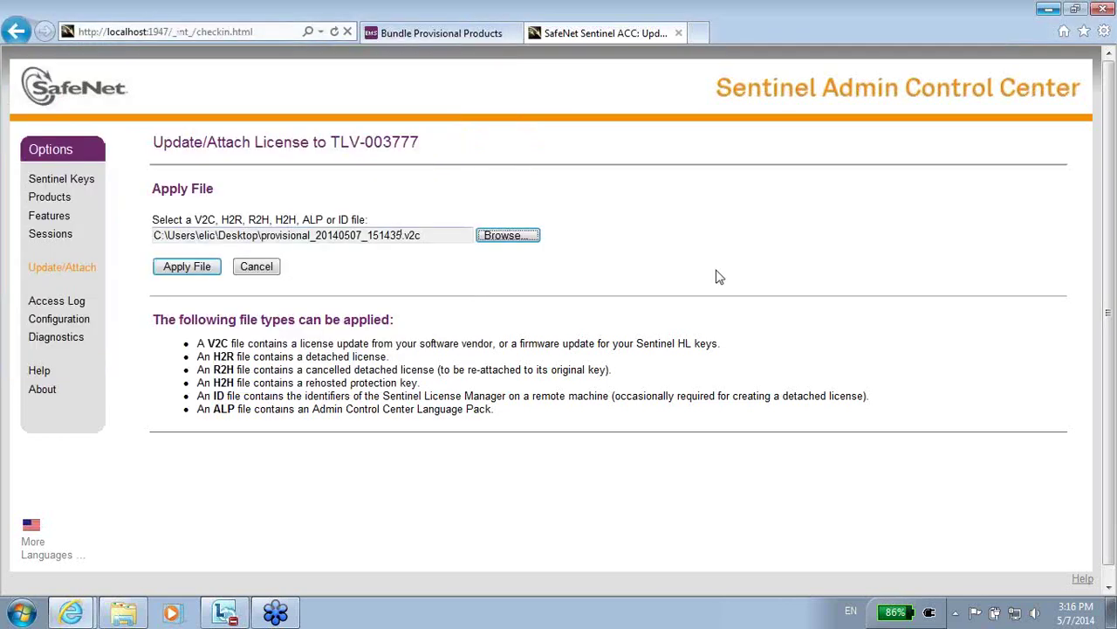
# Apply the selected provisional V2C file to the license key.
pyautogui.click(187, 266)
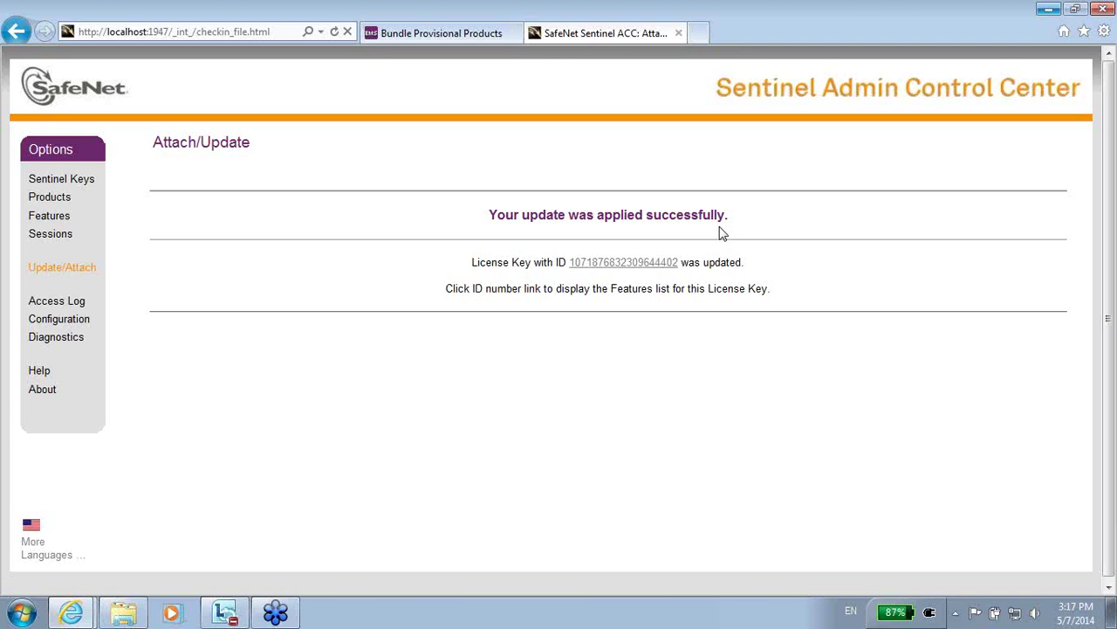
# Show the Sentinel Keys list with the local DEMOMA evaluation key (HASP SL AdminMode).
pyautogui.click(85, 179)
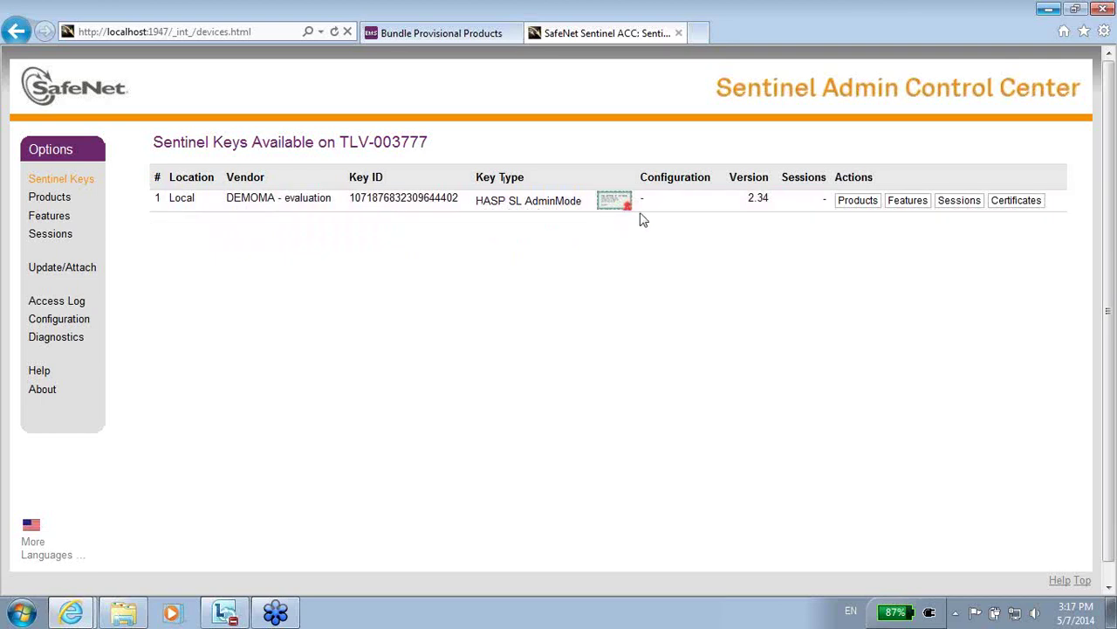
pyautogui.moveTo(234, 203)
# Open the DEMOMA key's Features list showing features 0 and 8 with unstarted 45-day periods.
pyautogui.click(911, 206)
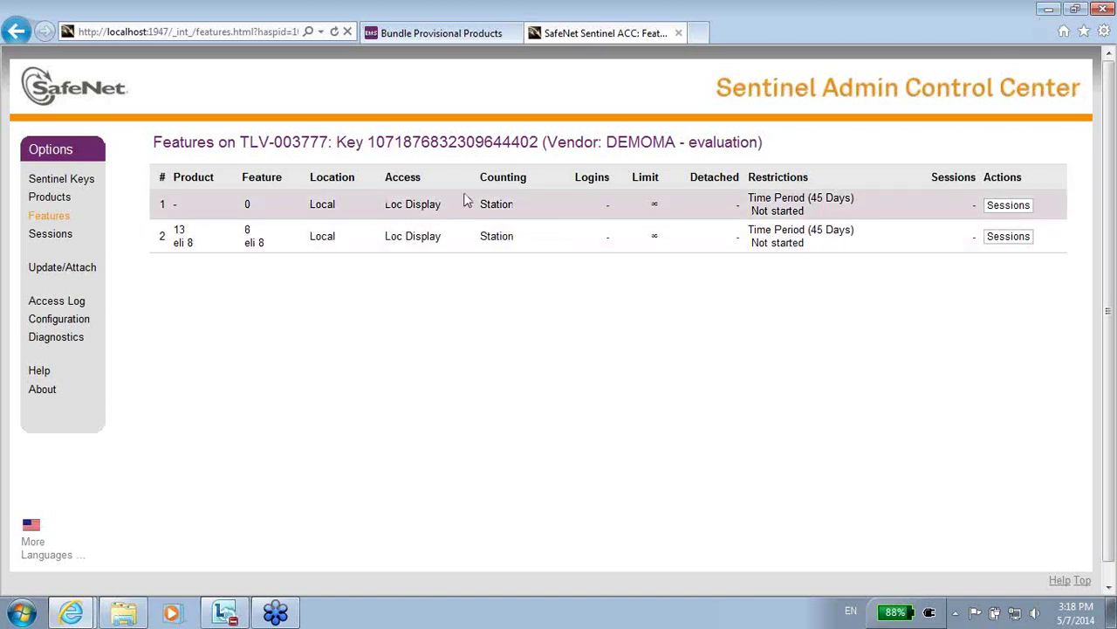
# Minimize the browser and launch the ToolBox from Sentinel Vendor Suite.
pyautogui.click(1048, 8)
pyautogui.doubleClick(28, 537)
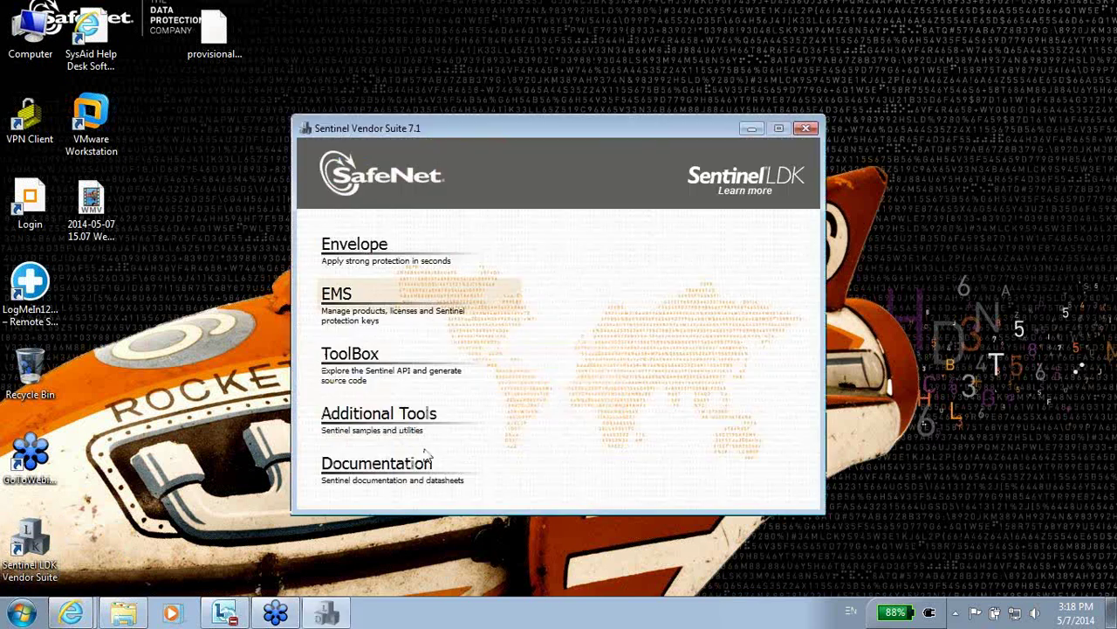
pyautogui.click(337, 362)
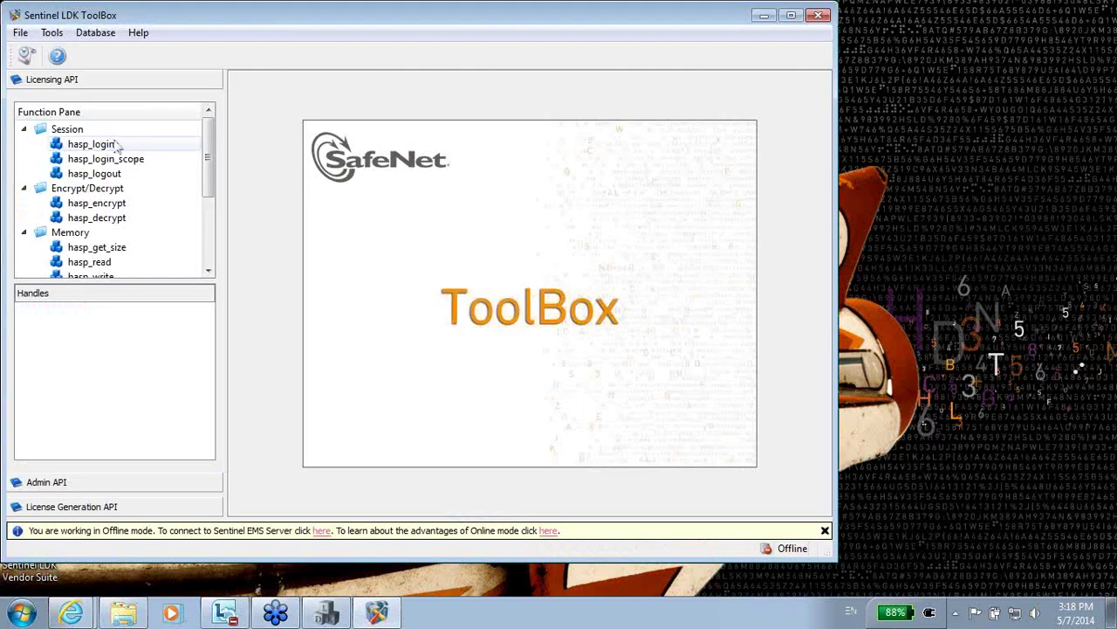
# Run hasp_login on Feature ID 8 using the DEMOMA.hvc vendor code.
pyautogui.click(103, 146)
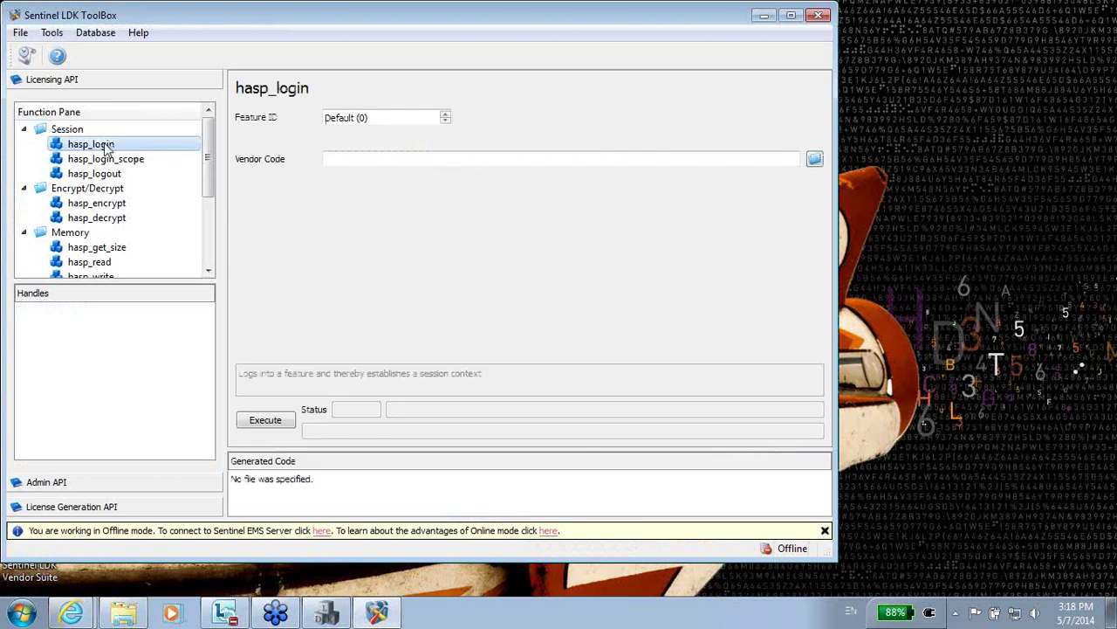
pyautogui.moveTo(414, 114); pyautogui.dragTo(328, 123)
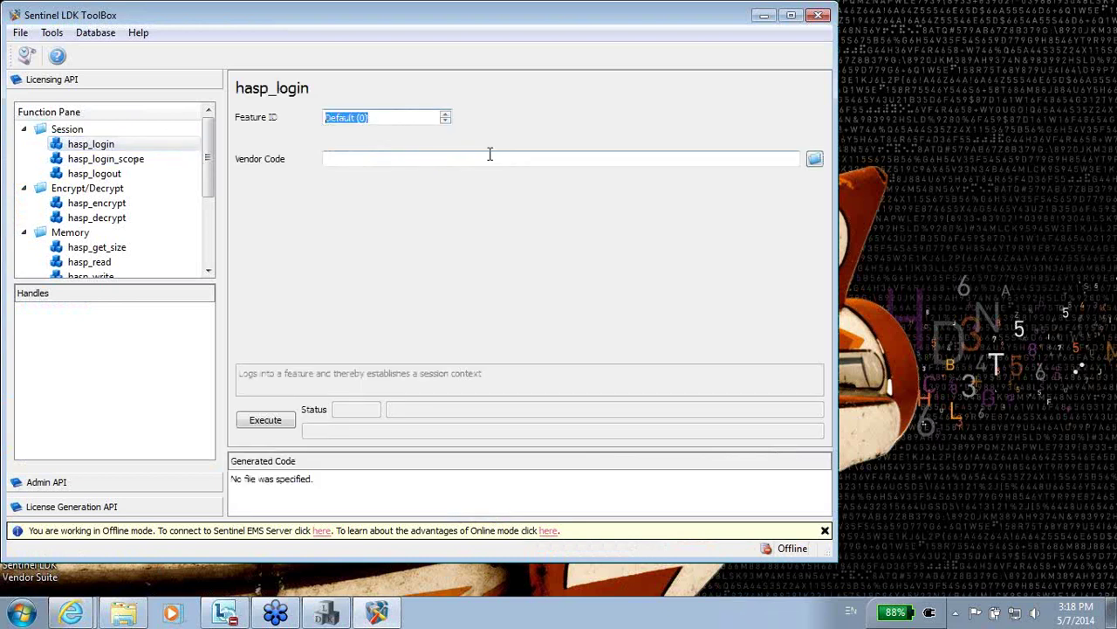
pyautogui.write('8')
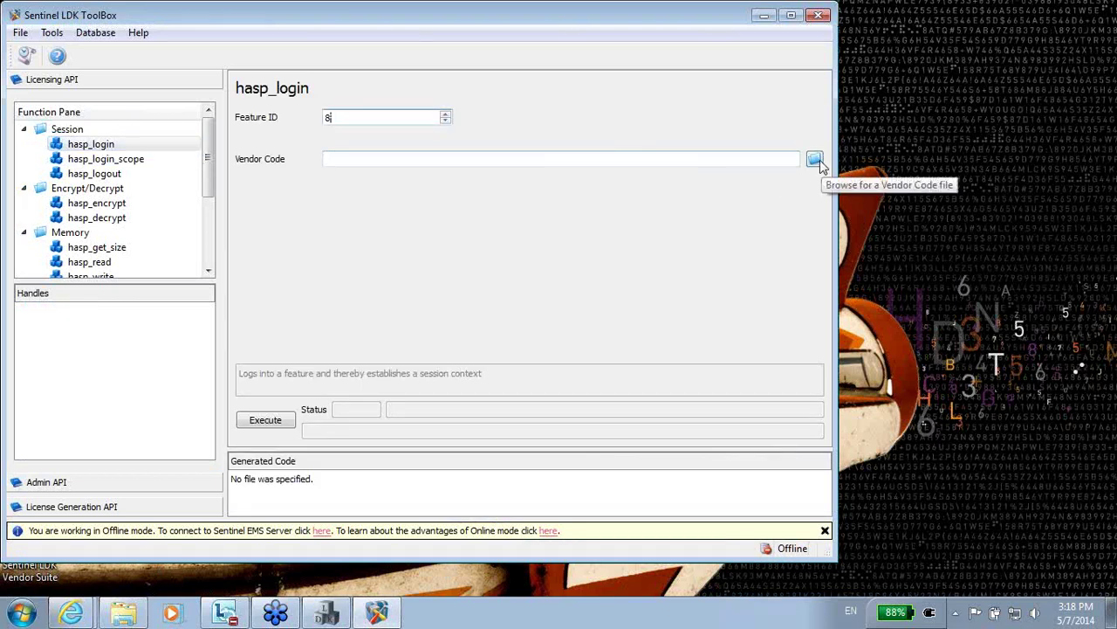
pyautogui.click(814, 162)
pyautogui.doubleClick(203, 140)
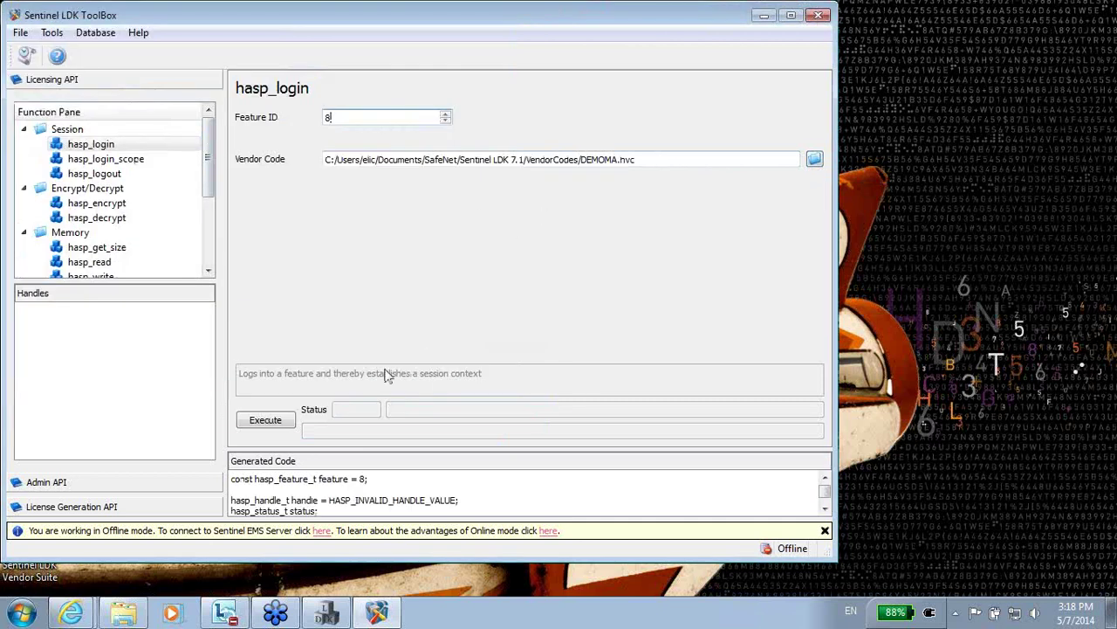
pyautogui.click(265, 420)
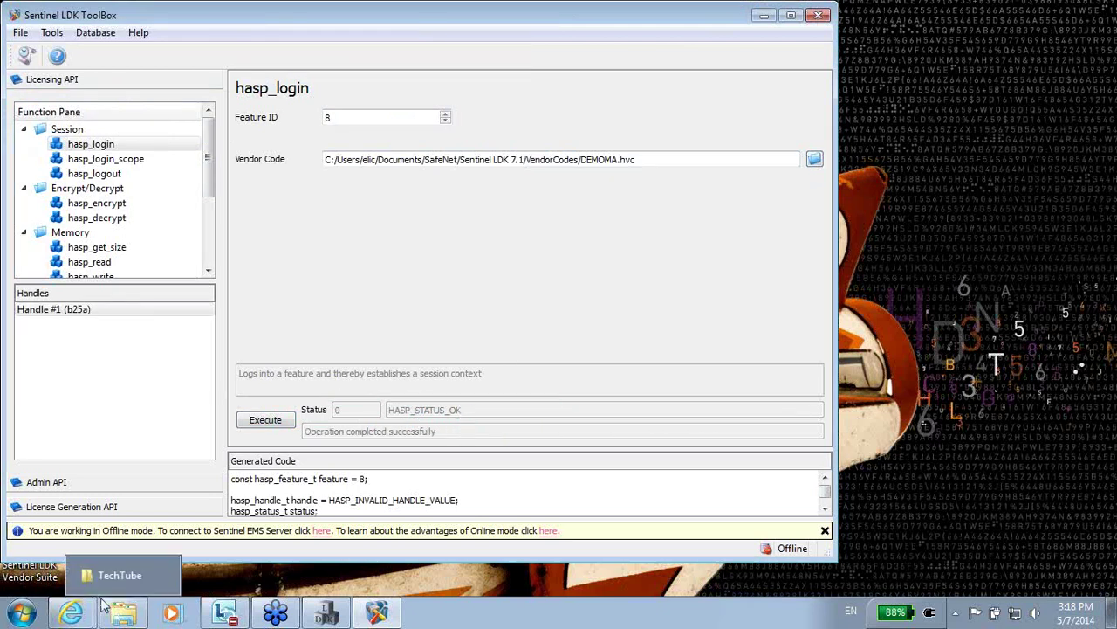
# Return to the browser's Features page to check feature 8's login and May 7–June 21 period.
pyautogui.moveTo(79, 611)
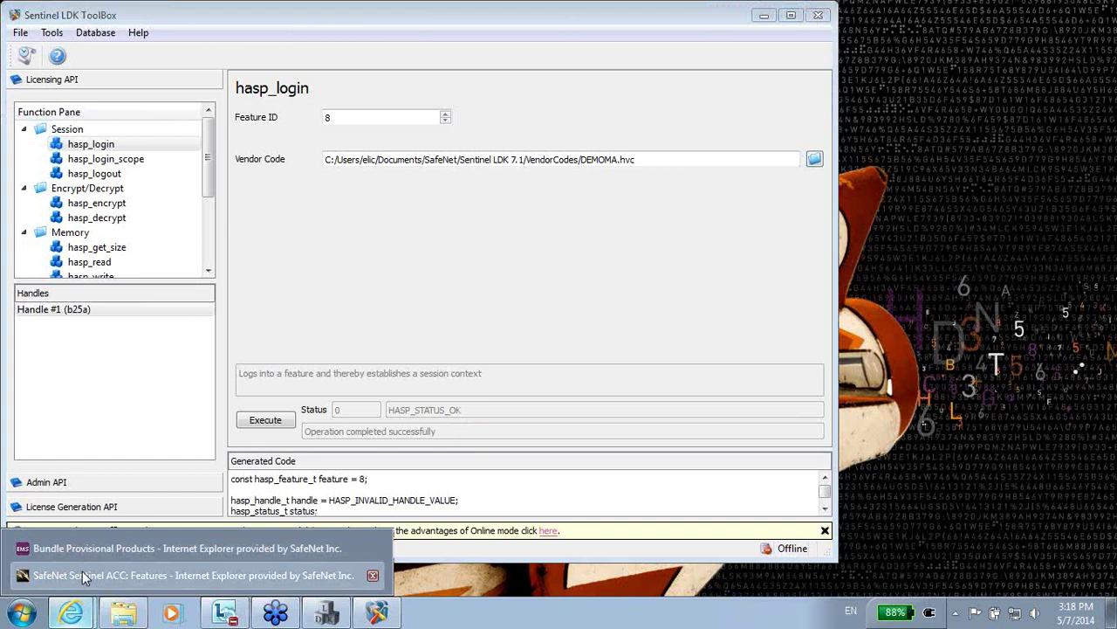
pyautogui.click(82, 573)
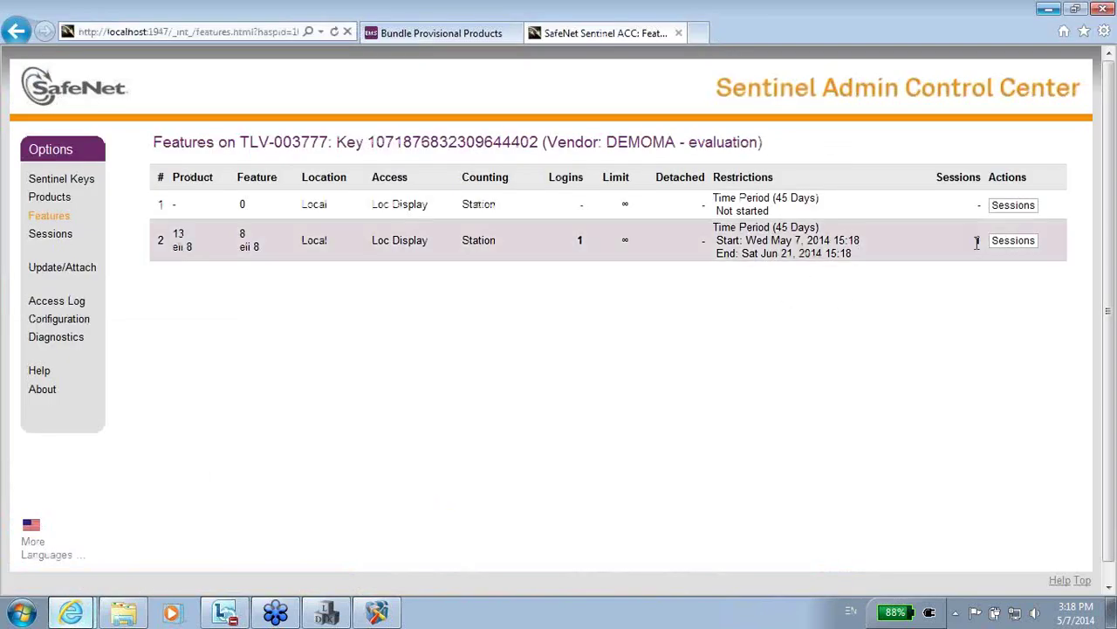